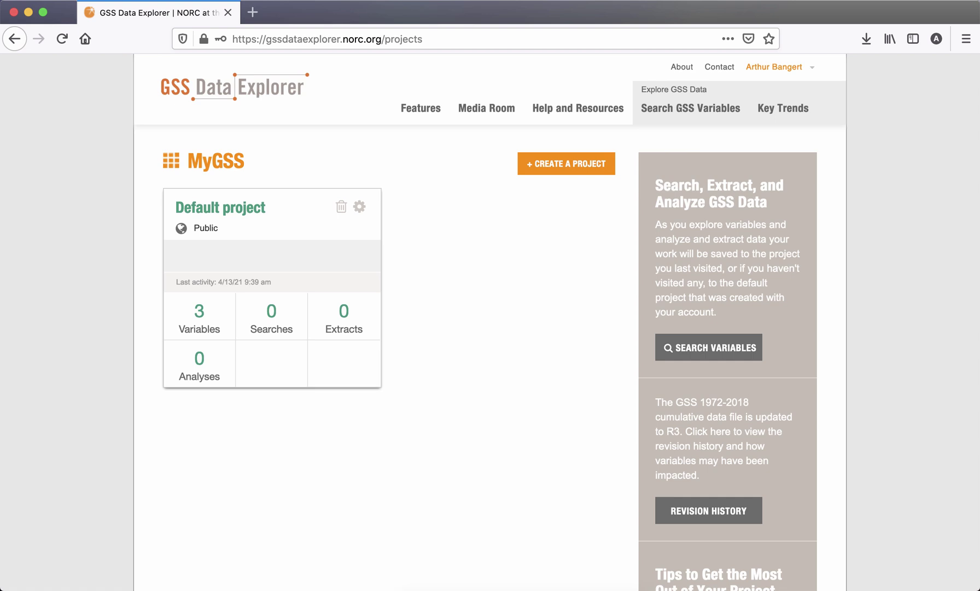
- Create a new project named 4700 followed by the user's surname, with description 'Assign 1'
left_click(559, 173)
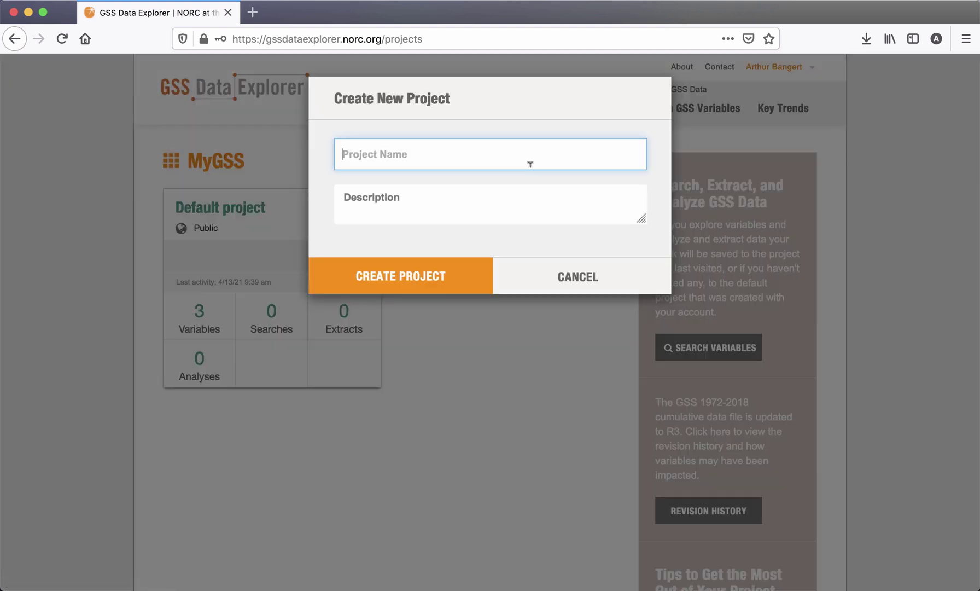
type("4700_bangert")
left_click(458, 208)
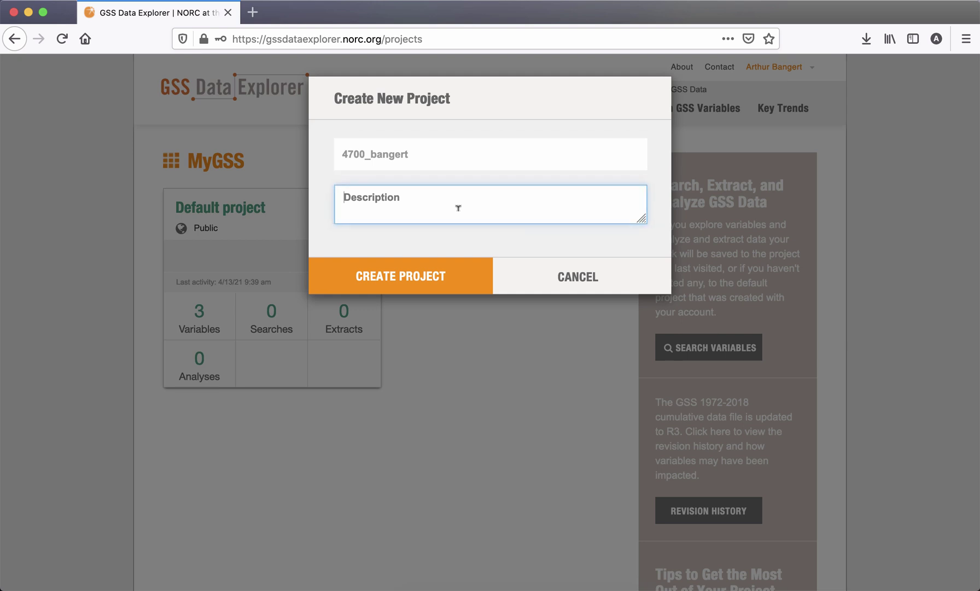
type("Assign 1")
left_click(444, 285)
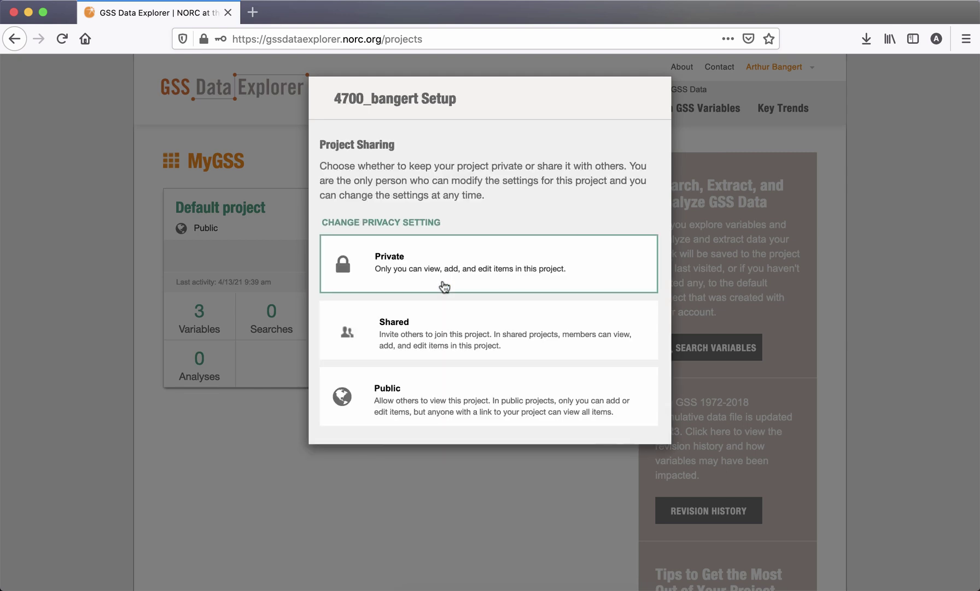
- Set the project to Public, add the Excel Workbook (data + metadata) extract format, and finish setup
left_click(435, 404)
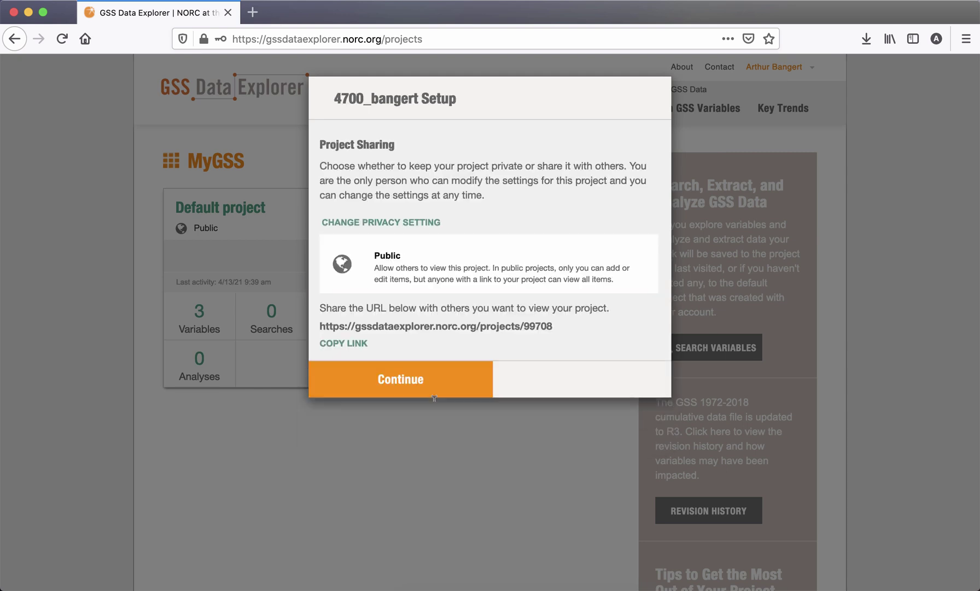
left_click(434, 390)
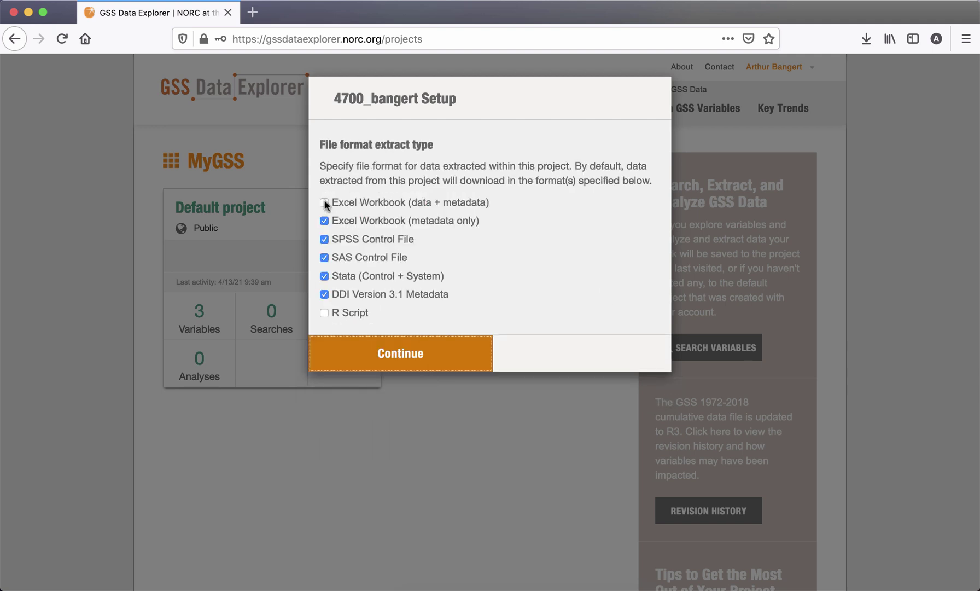
left_click(324, 202)
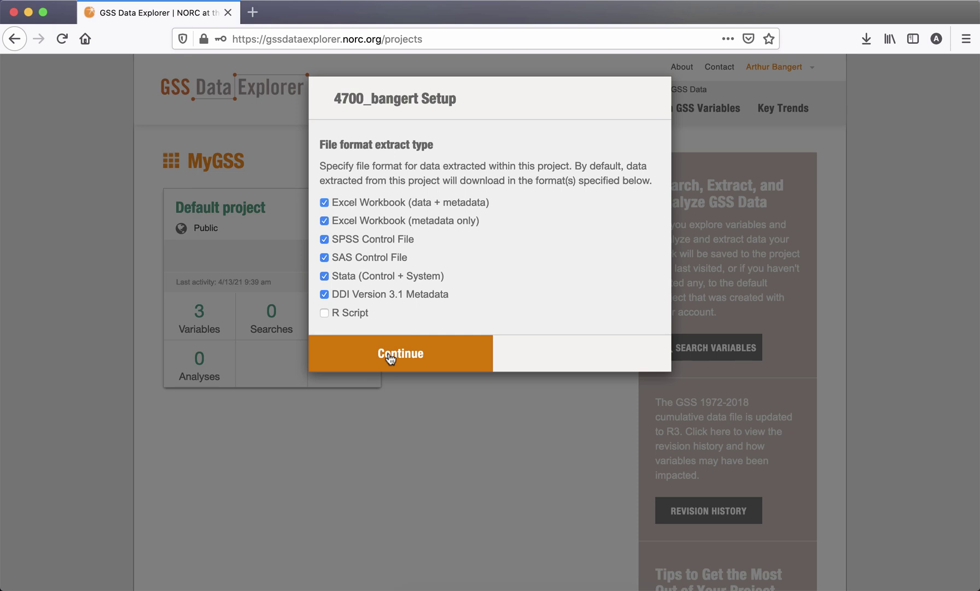
left_click(389, 356)
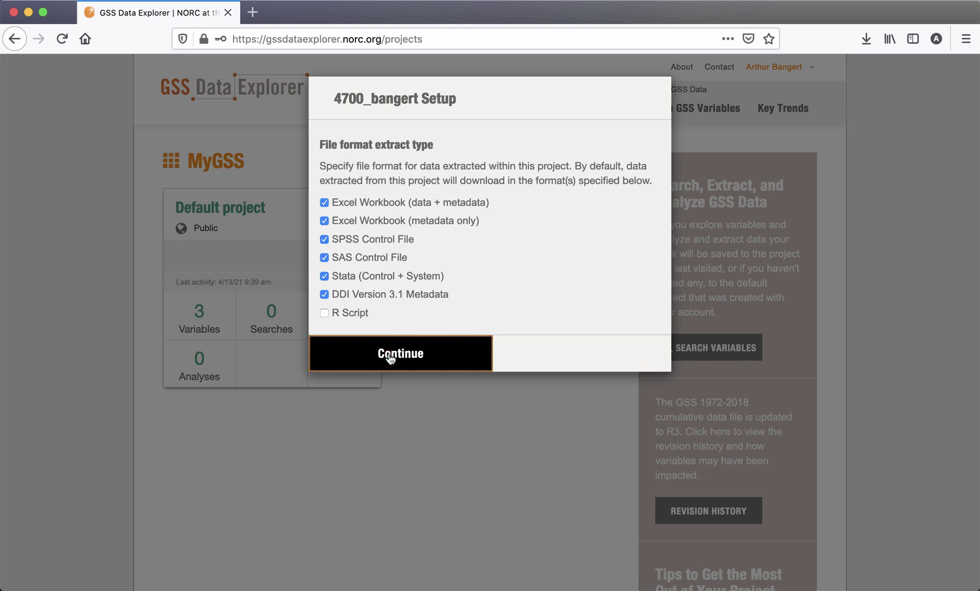
left_click(406, 225)
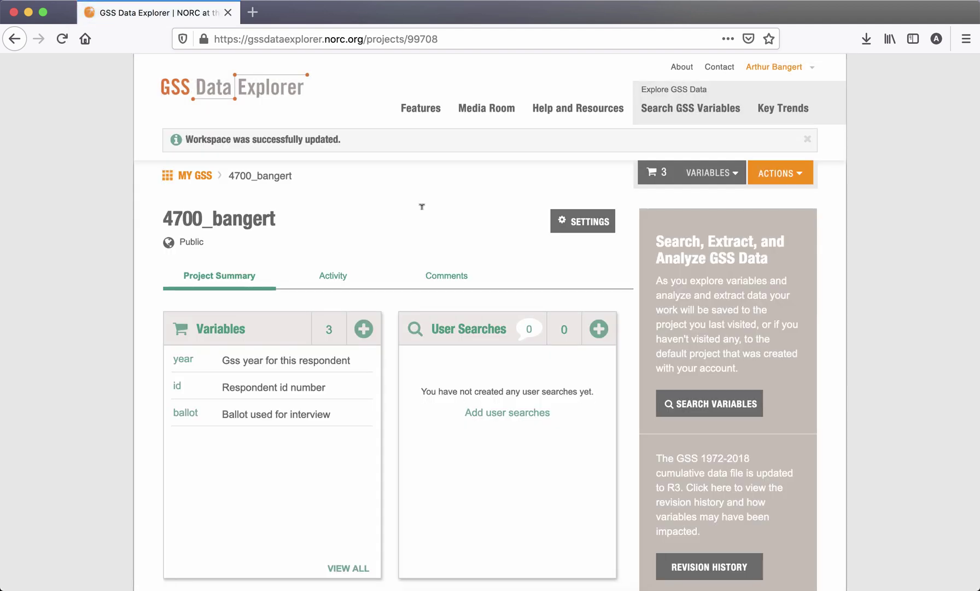
- Scroll through the 4700 project summary showing Public, 3 variables, 0 analyses and 0 extracts
scroll(173, 248, "down", 3)
scroll(94, 269, "down", 6)
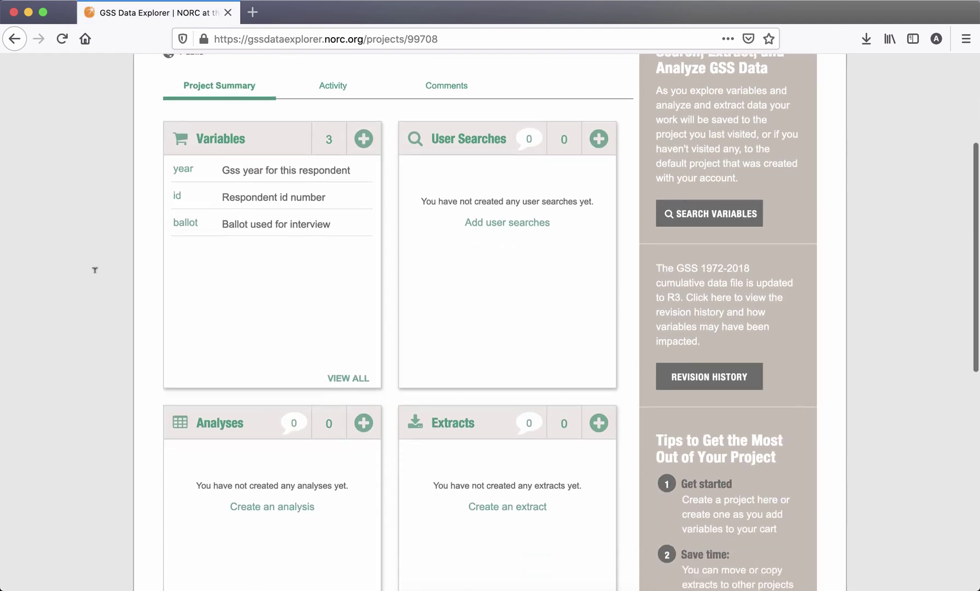
scroll(94, 270, "up", 3)
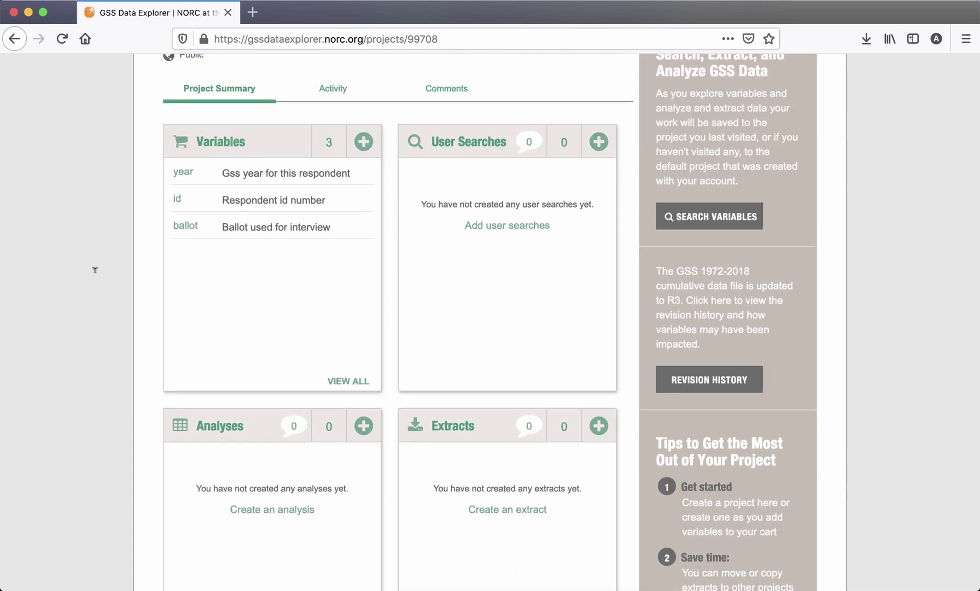
scroll(94, 269, "up", 4)
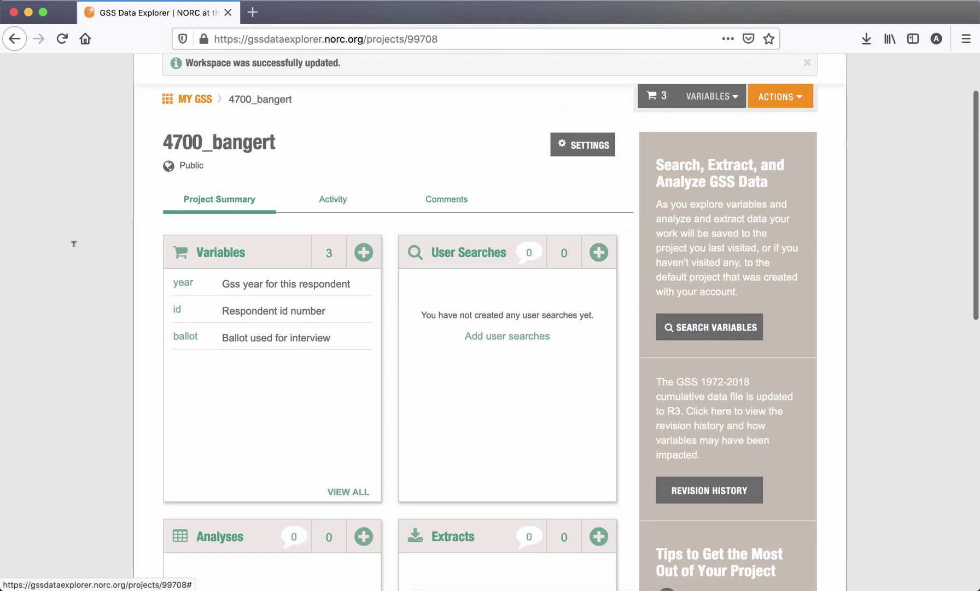
scroll(73, 244, "down", 1)
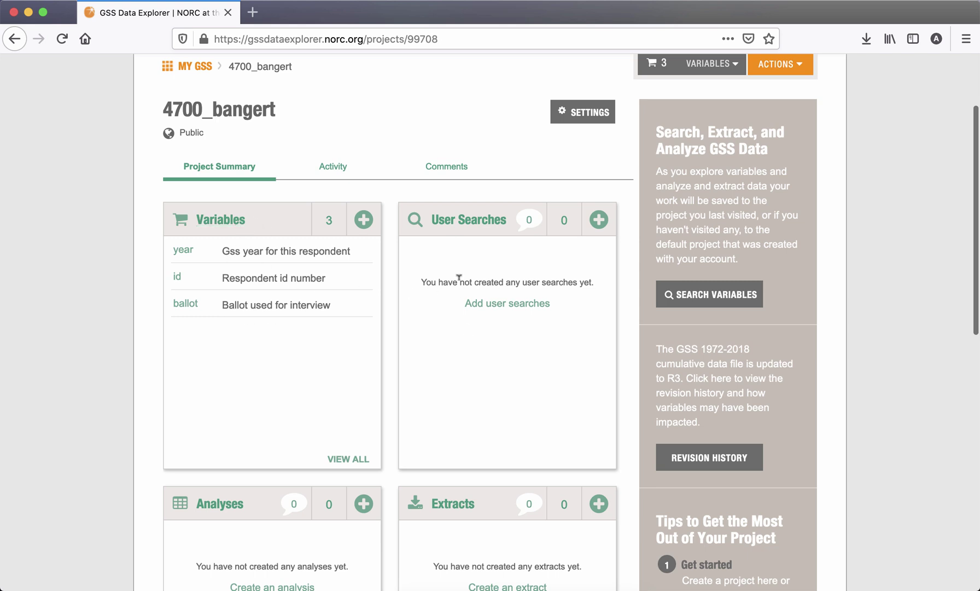
scroll(473, 338, "down", 1)
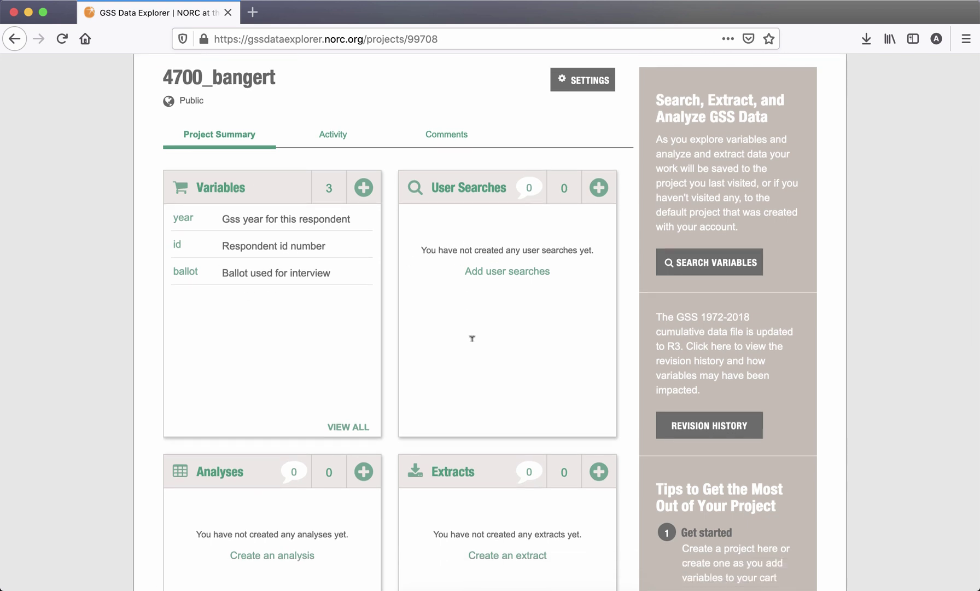
scroll(473, 338, "down", 5)
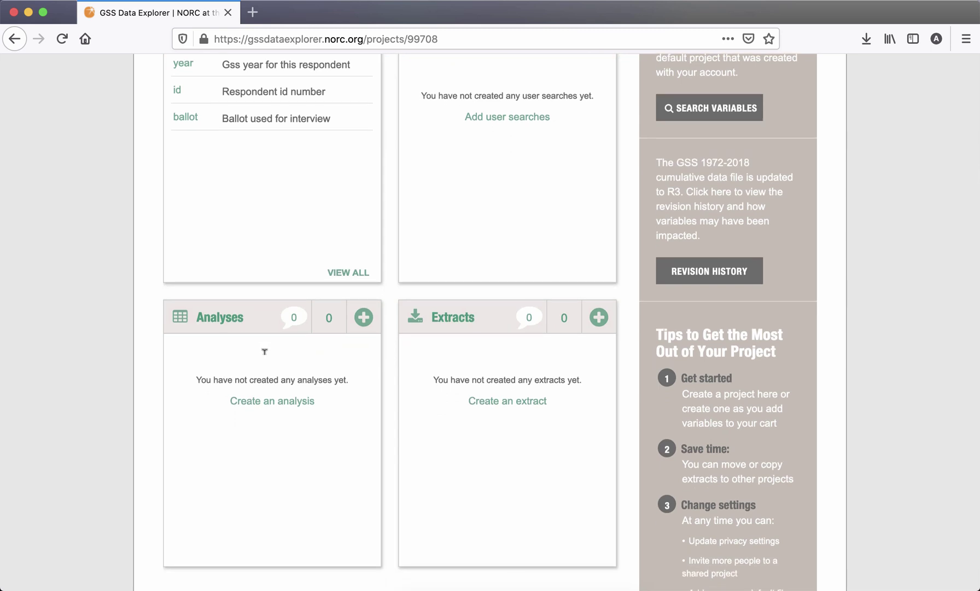
scroll(265, 351, "up", 2)
scroll(264, 350, "down", 1)
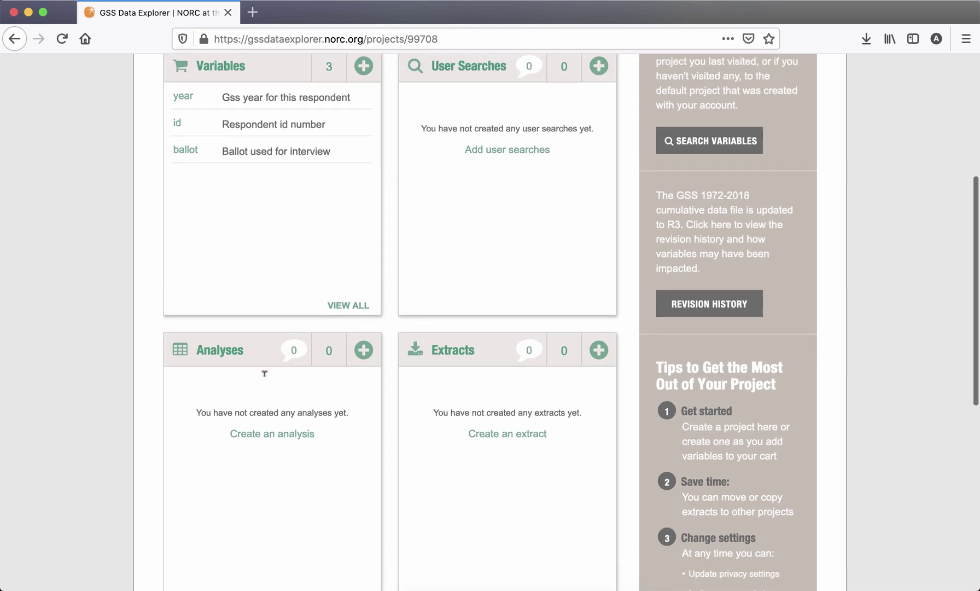
scroll(421, 412, "up", 1)
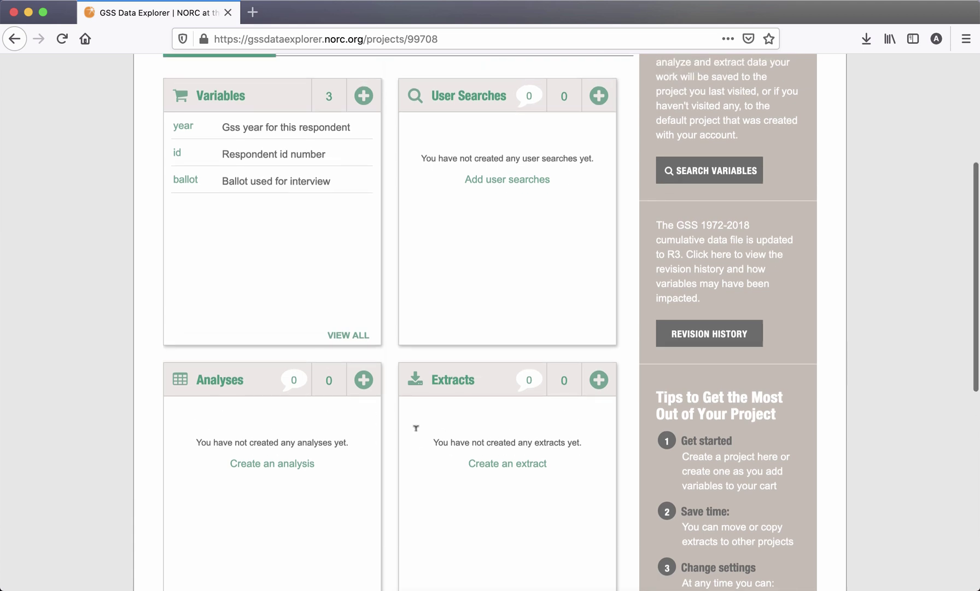
scroll(416, 430, "up", 3)
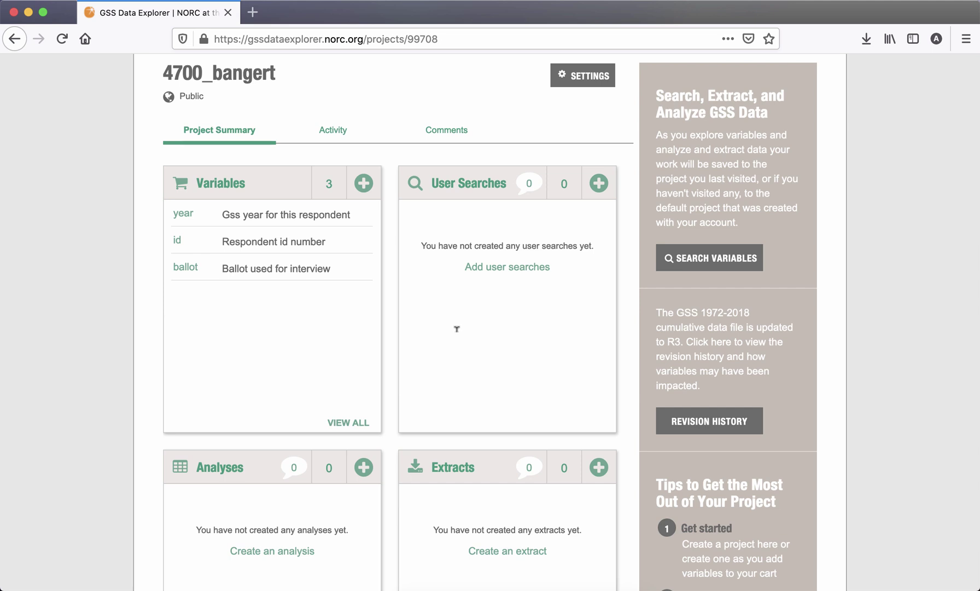
left_click(365, 189)
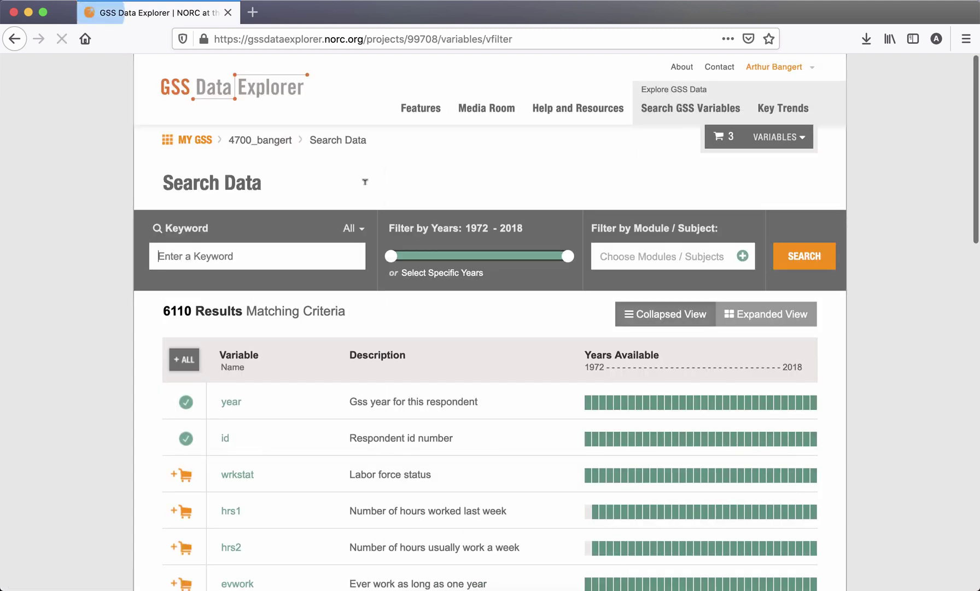
scroll(407, 183, "down", 3)
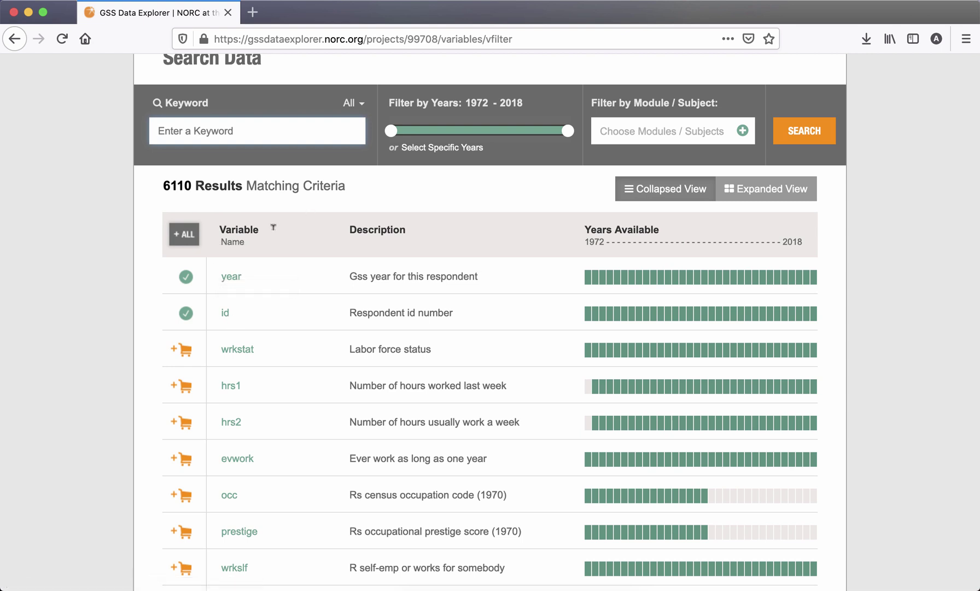
scroll(501, 182, "up", 3)
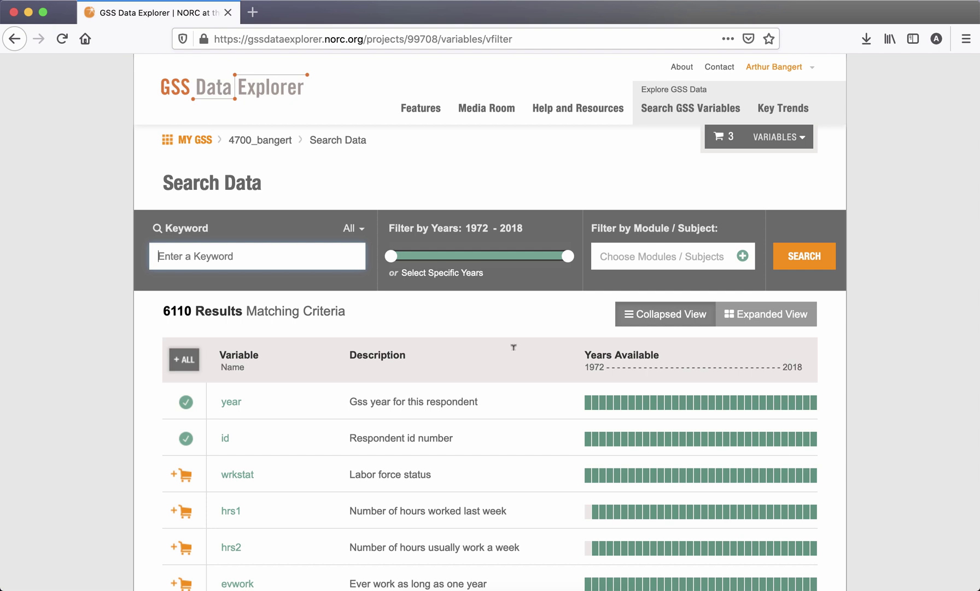
scroll(513, 347, "down", 2)
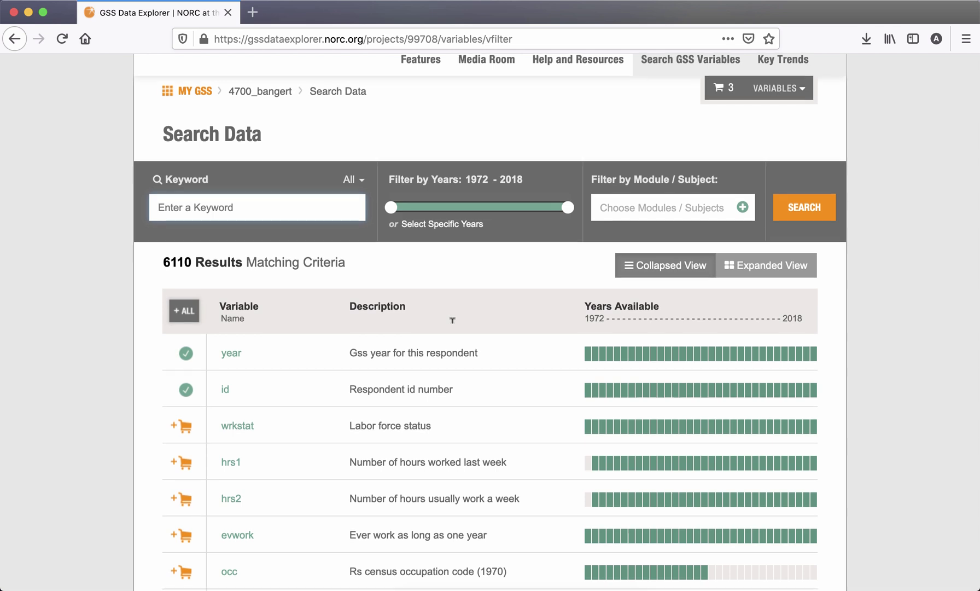
scroll(453, 320, "down", 2)
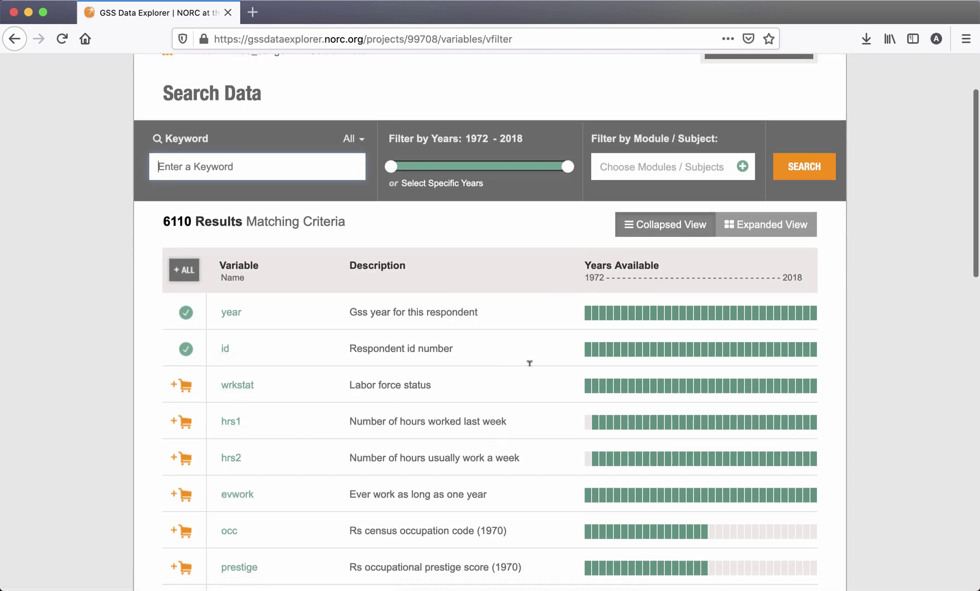
scroll(530, 362, "up", 1)
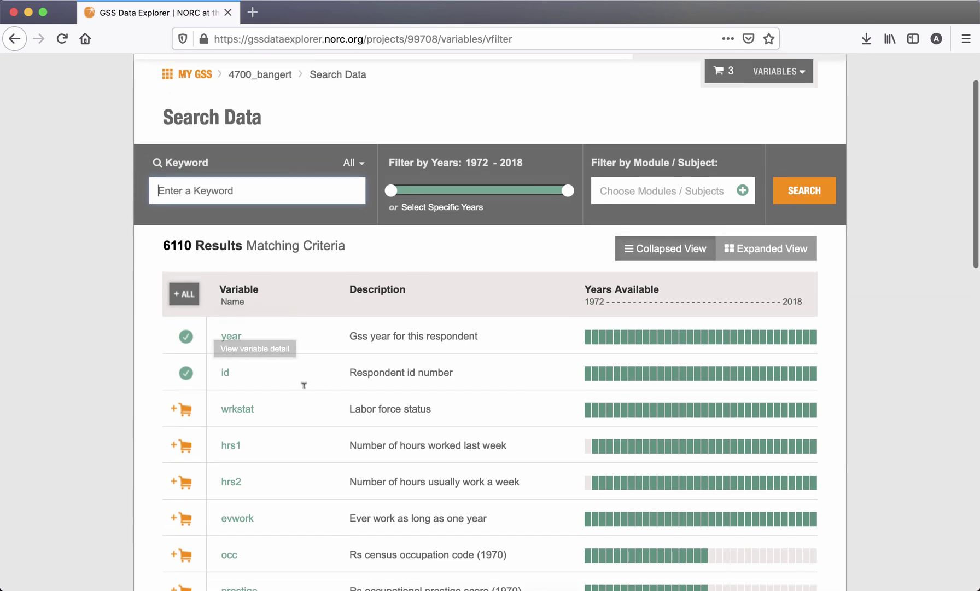
scroll(304, 383, "down", 15)
scroll(304, 386, "down", 5)
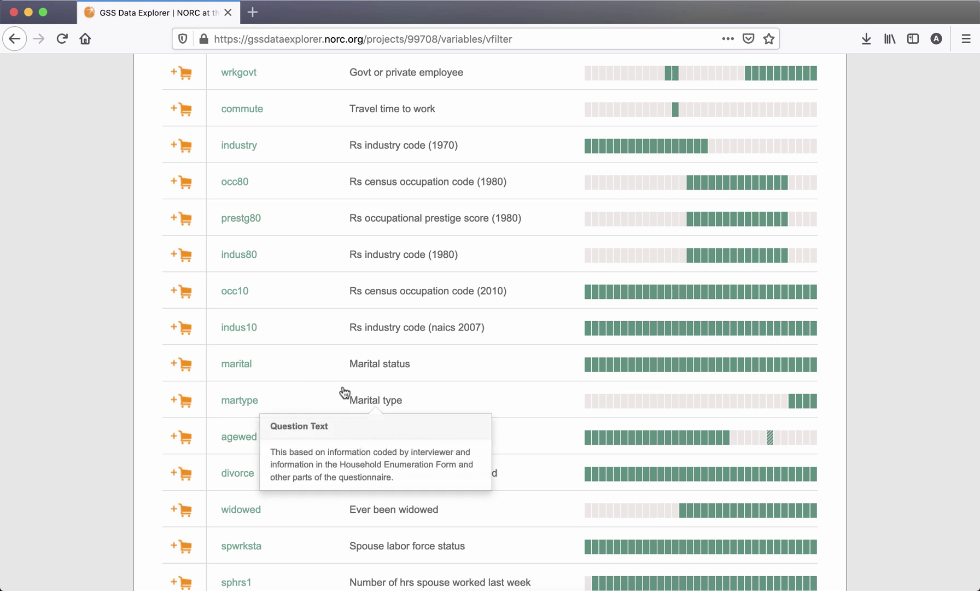
mouse_move(350, 324)
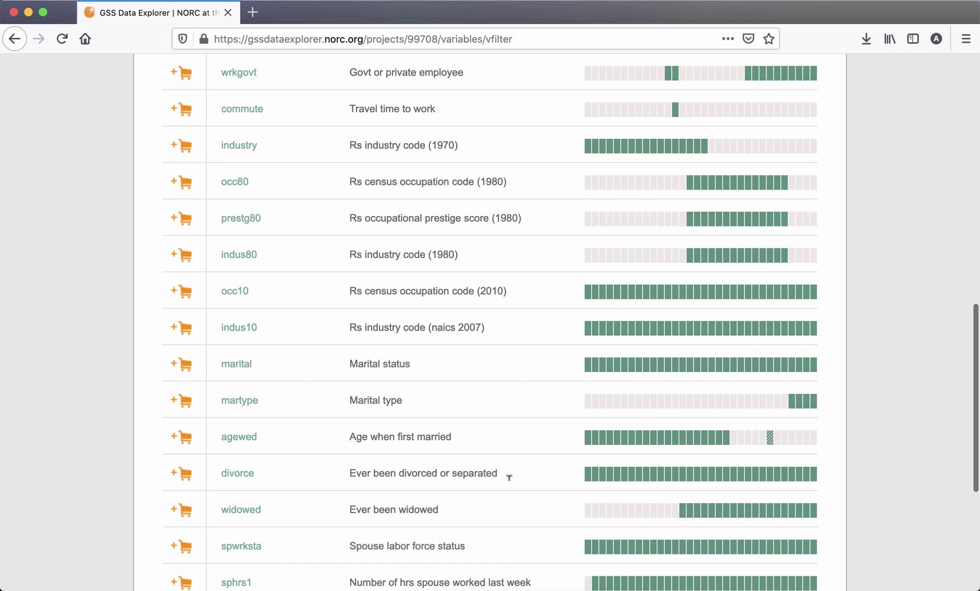
scroll(509, 477, "up", 10)
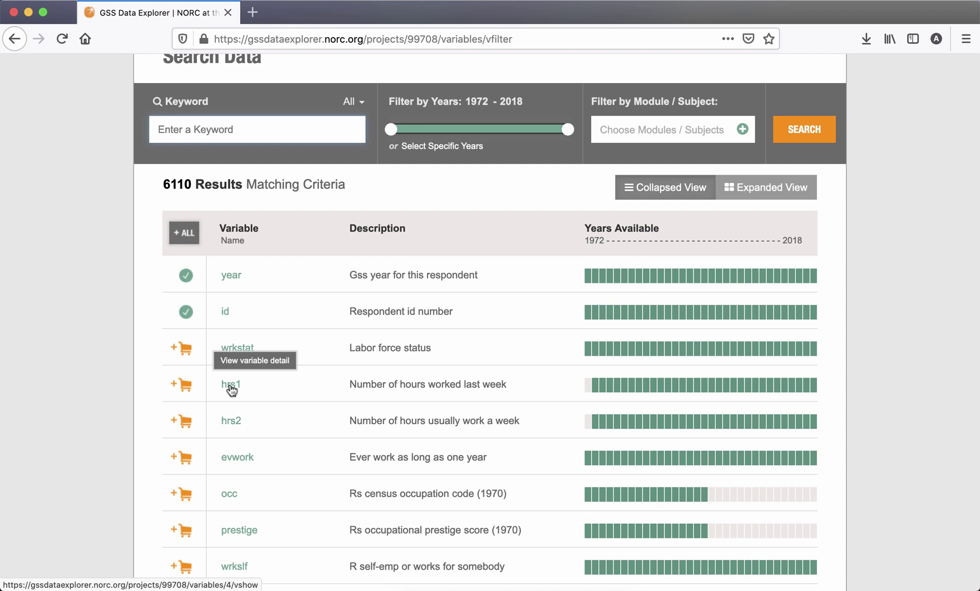
- Open and browse the hrs1 'Number of hours worked last week' variable detail, available 31 of 32 years
left_click(231, 385)
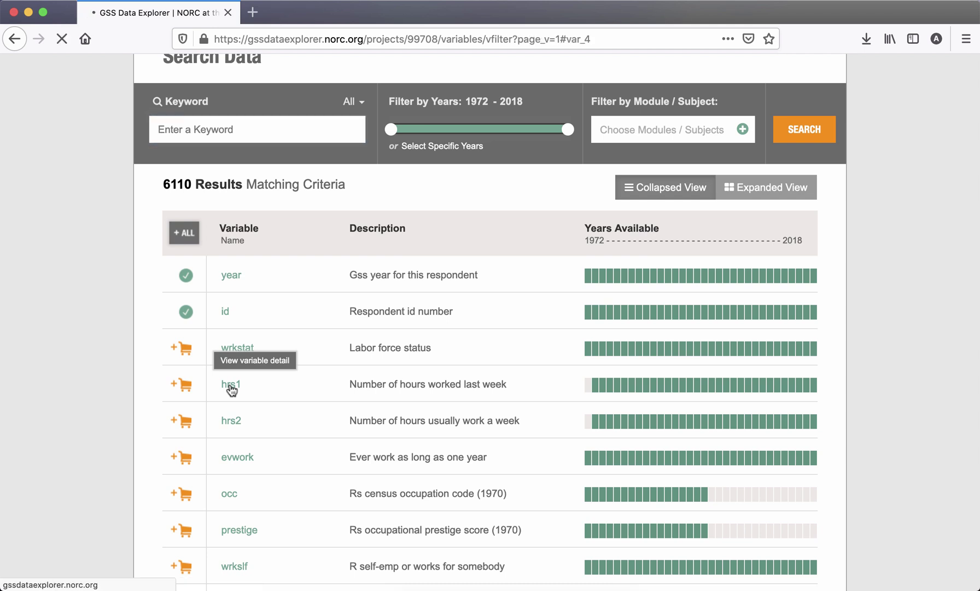
scroll(322, 392, "down", 5)
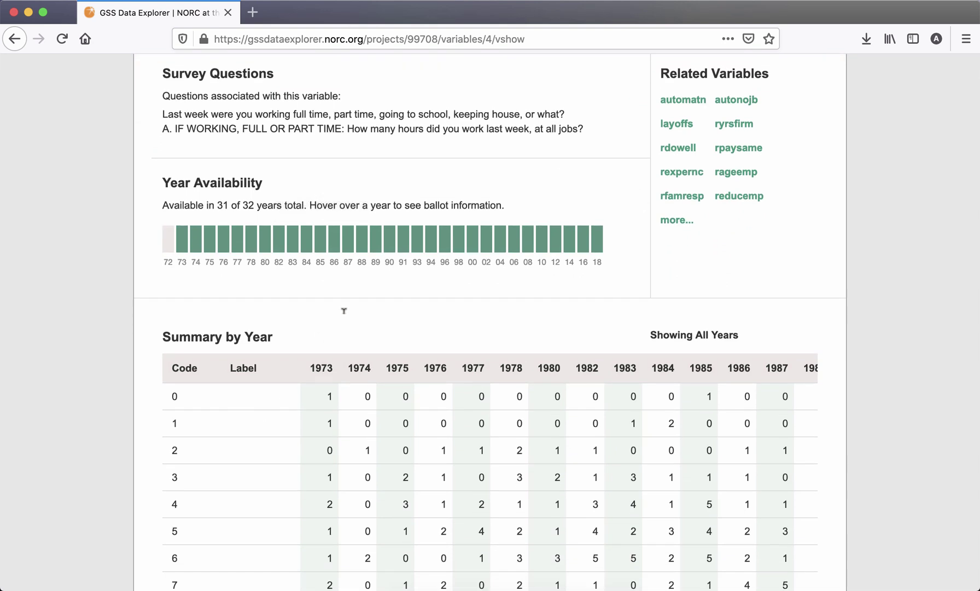
scroll(345, 310, "up", 1)
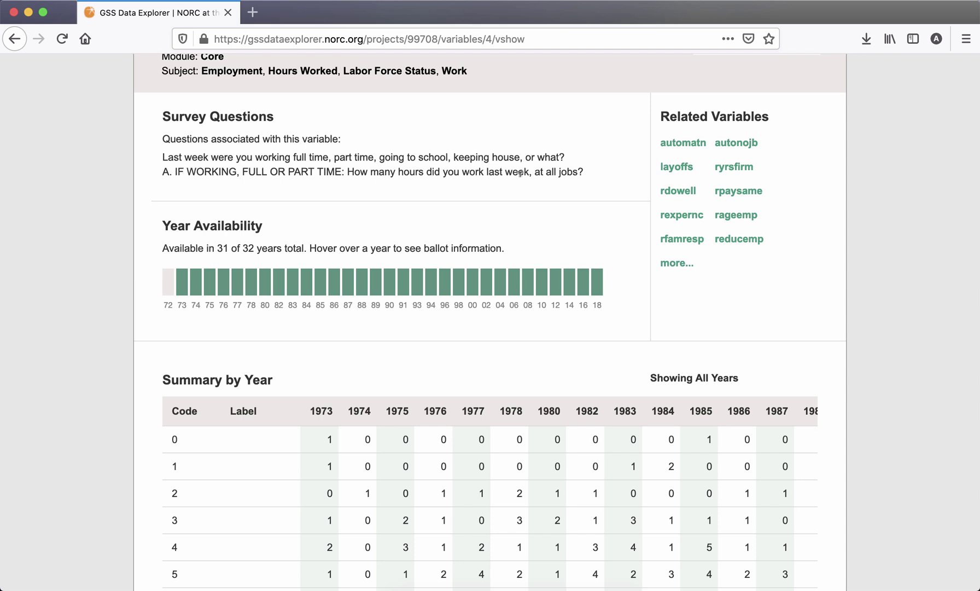
scroll(572, 172, "down", 3)
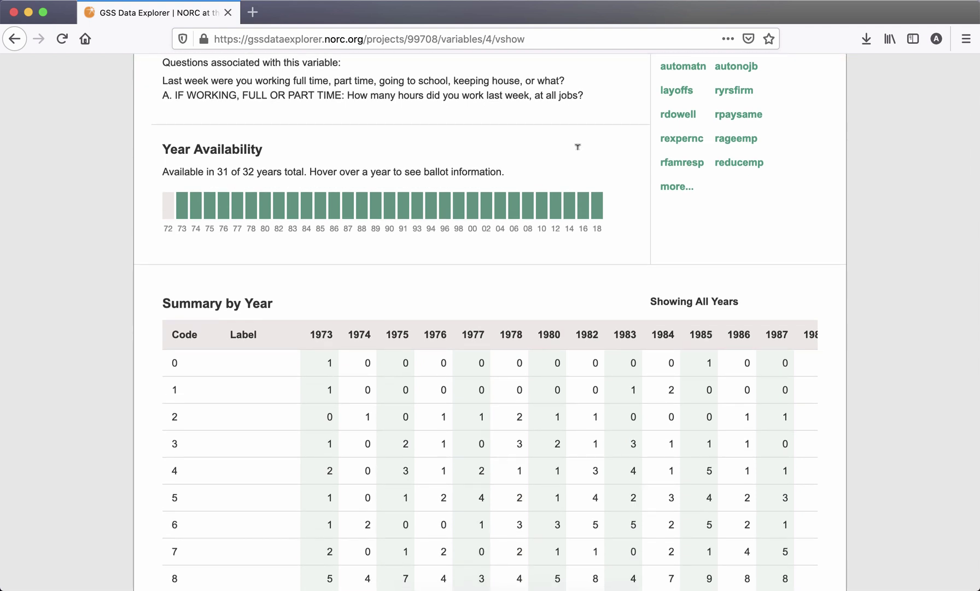
scroll(573, 165, "down", 5)
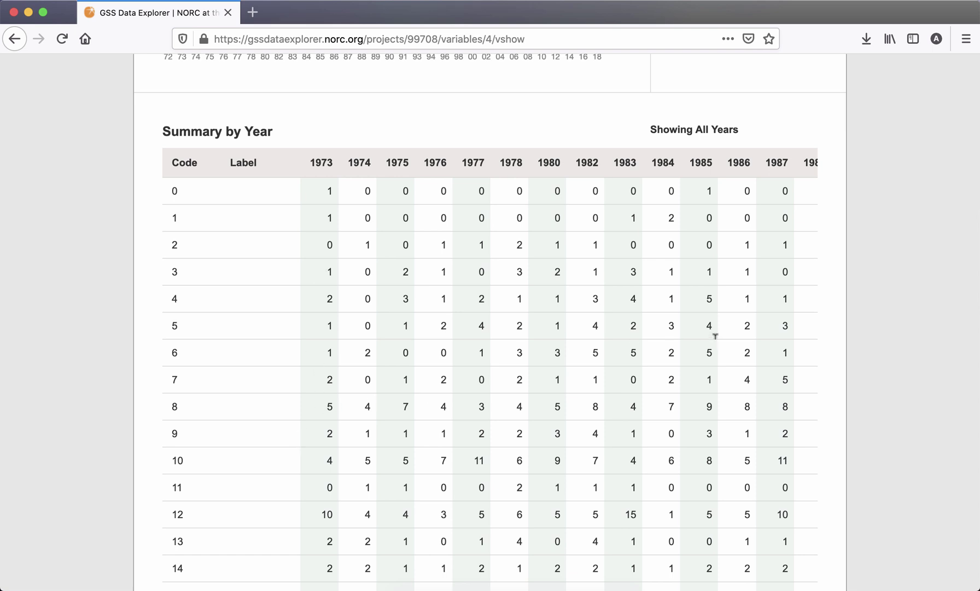
scroll(715, 336, "right", 3)
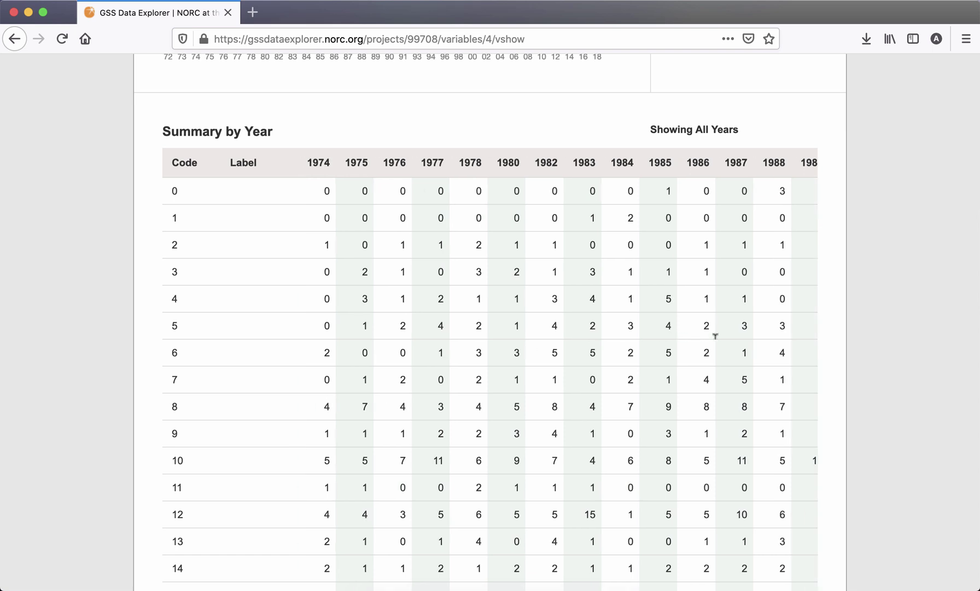
scroll(715, 336, "left", 3)
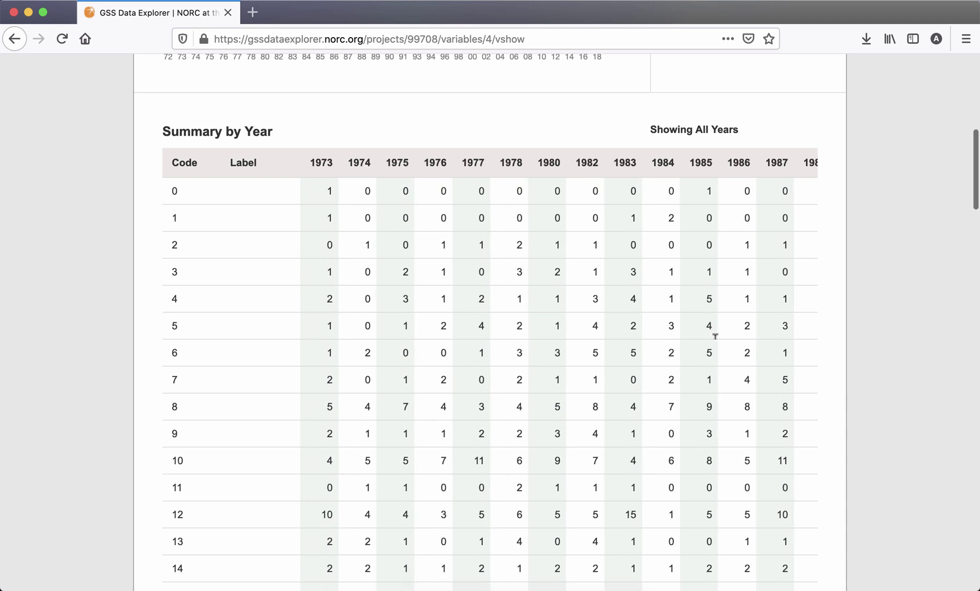
scroll(715, 336, "up", 5)
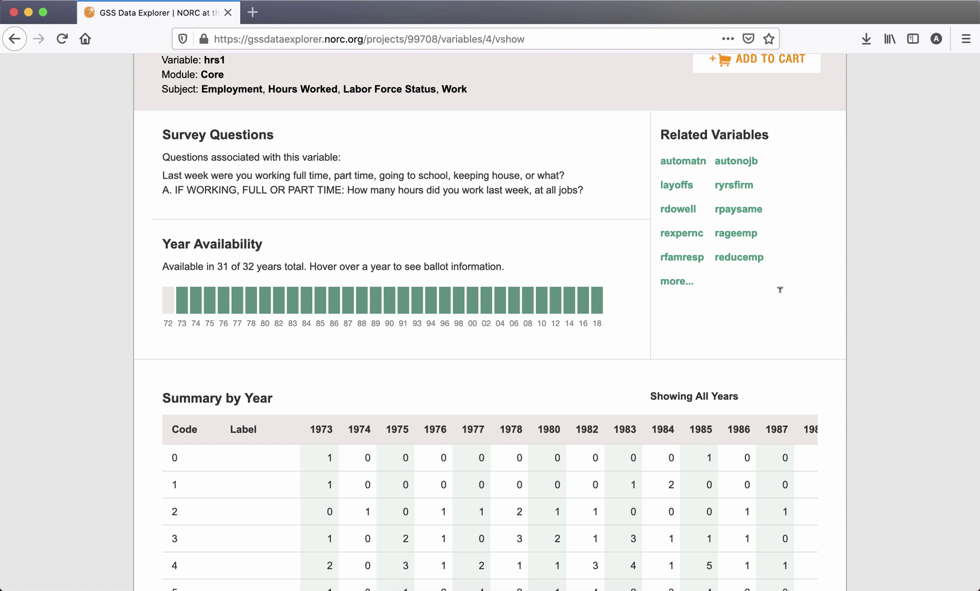
scroll(780, 289, "up", 3)
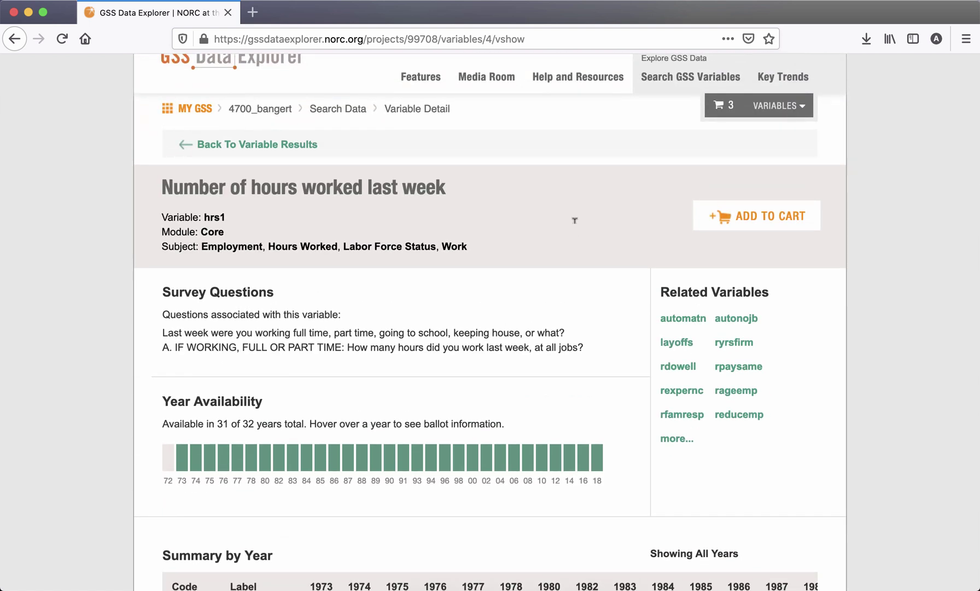
scroll(575, 221, "down", 2)
scroll(575, 220, "up", 3)
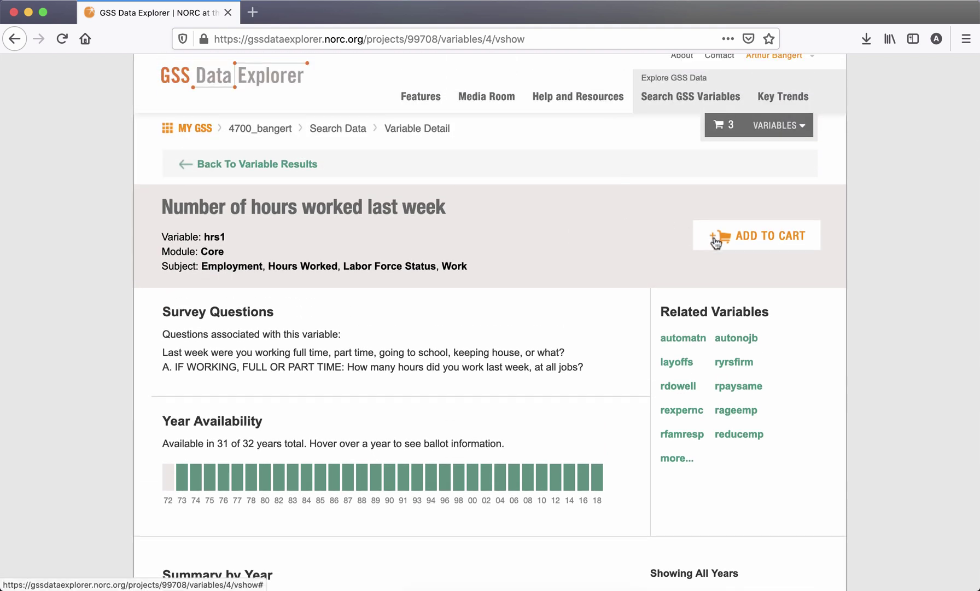
- Back on the variable results, add wrkstat and hrs1 to the cart, making 5 variables
left_click(279, 171)
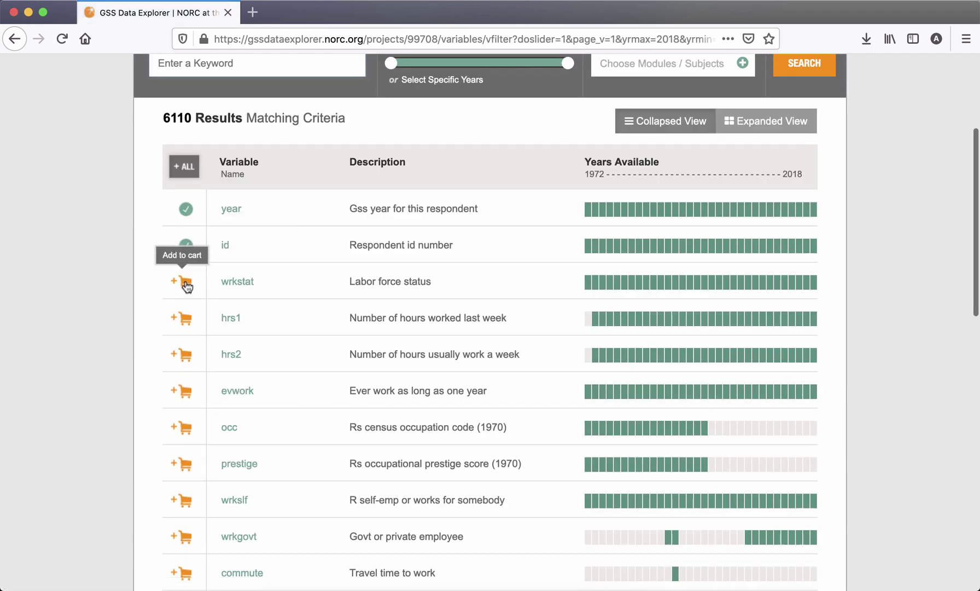
left_click(186, 285)
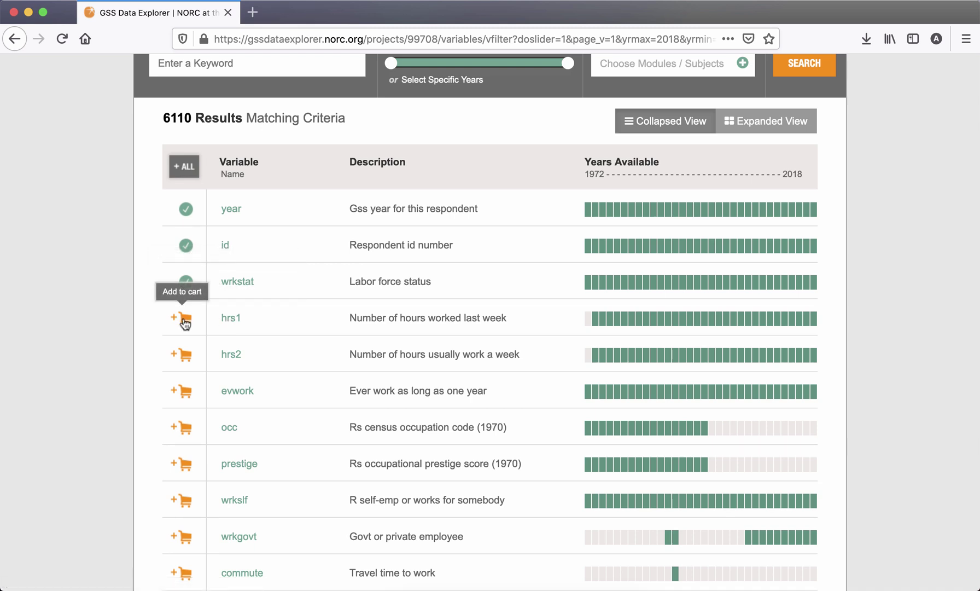
left_click(186, 323)
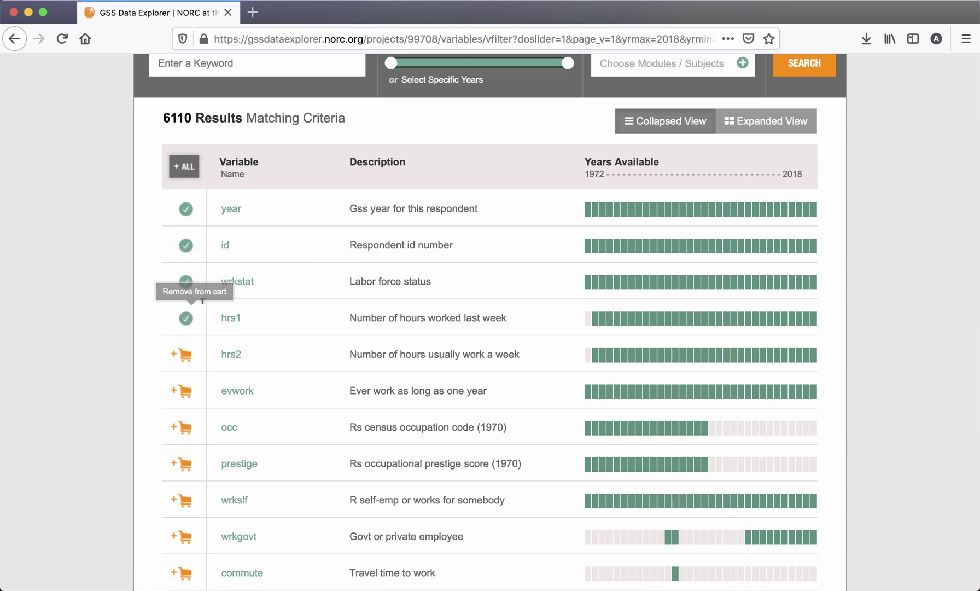
mouse_move(356, 280)
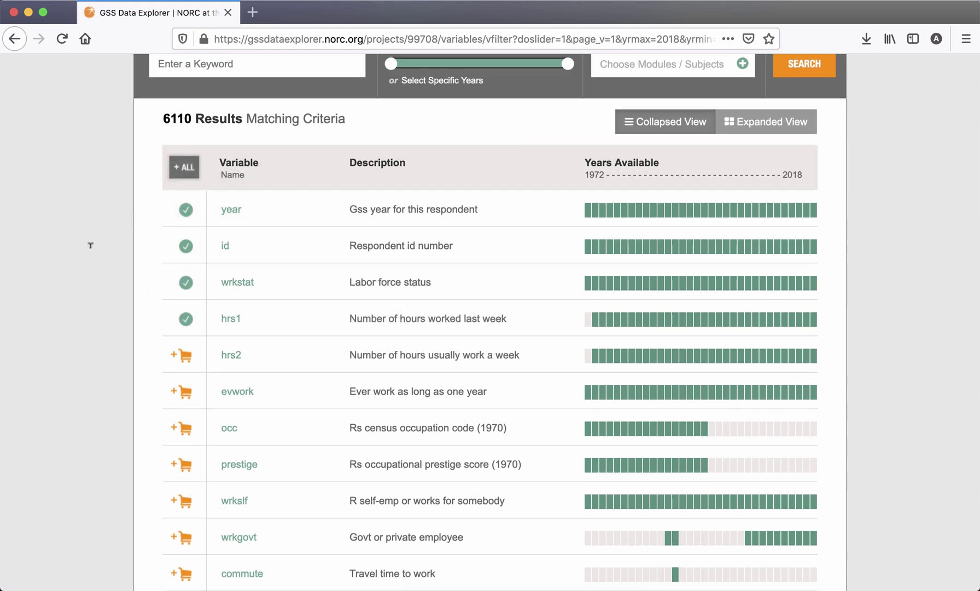
scroll(91, 245, "up", 3)
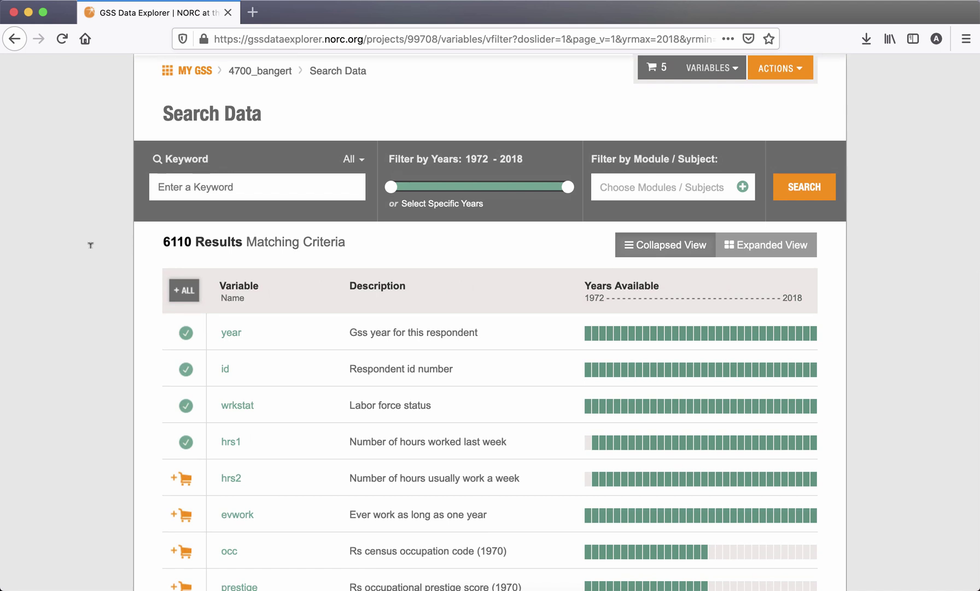
scroll(91, 245, "up", 2)
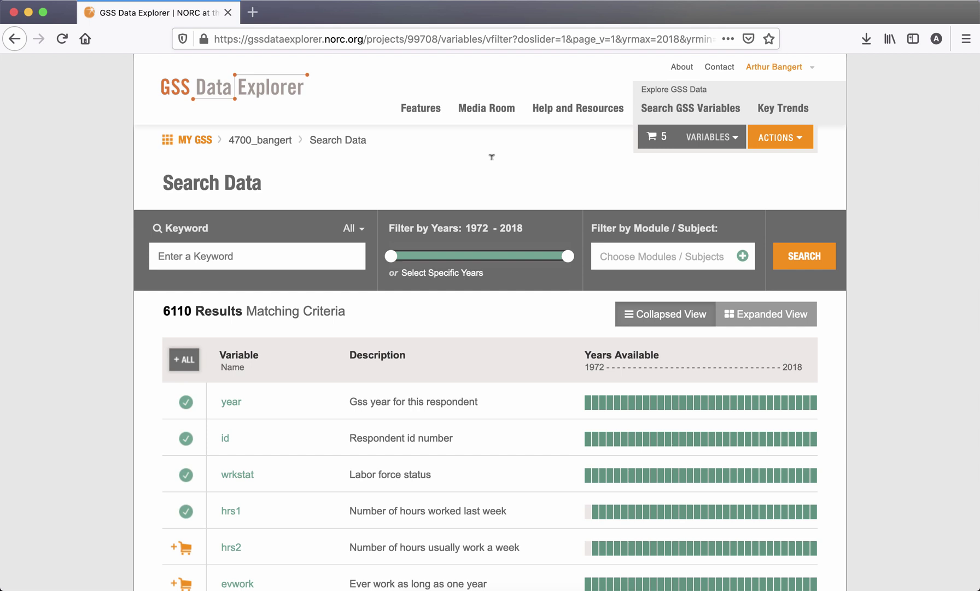
- Start a data extract from the cart's Actions menu, named 'capella21' with description 'Assign1'
left_click(800, 136)
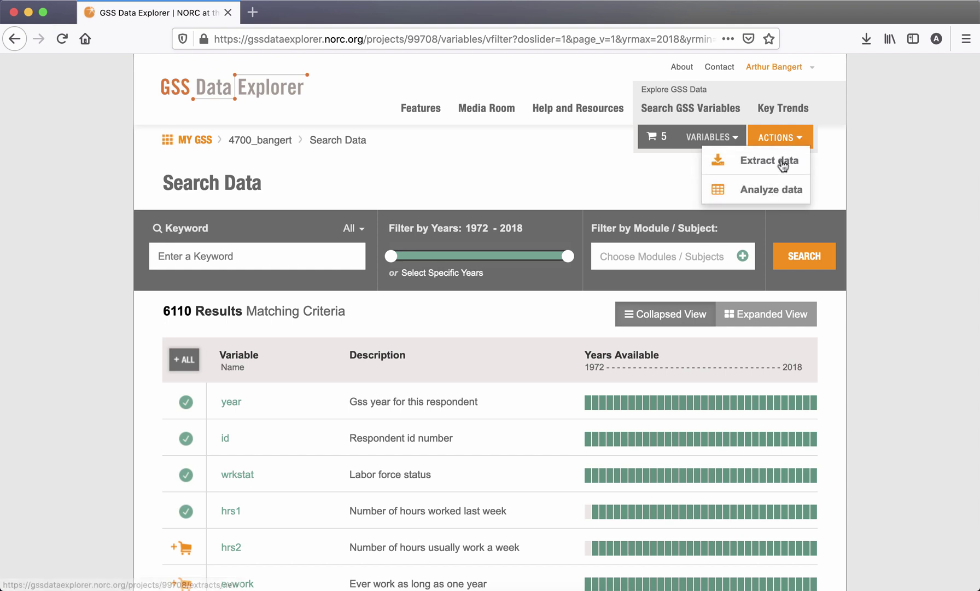
left_click(784, 162)
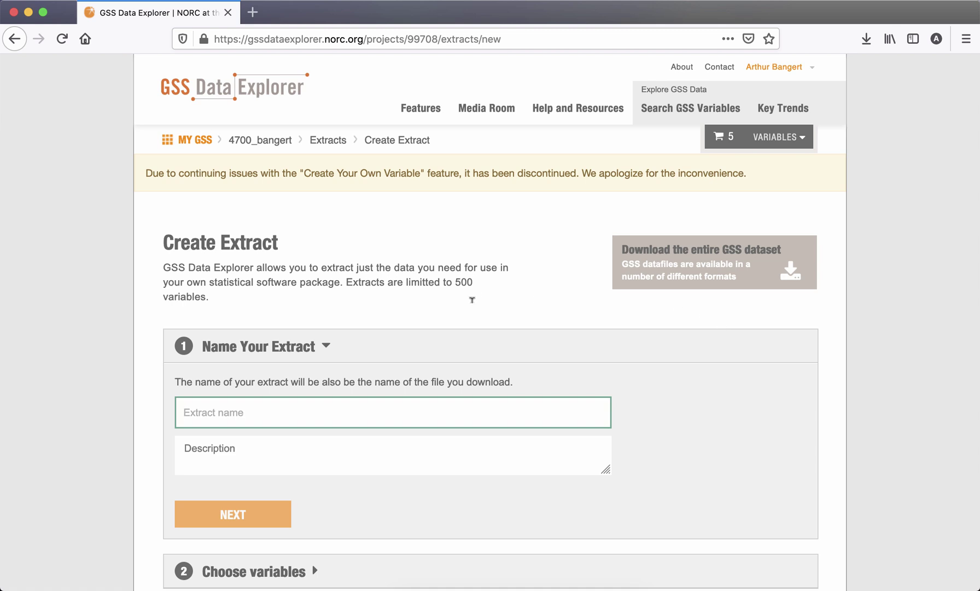
type("cap")
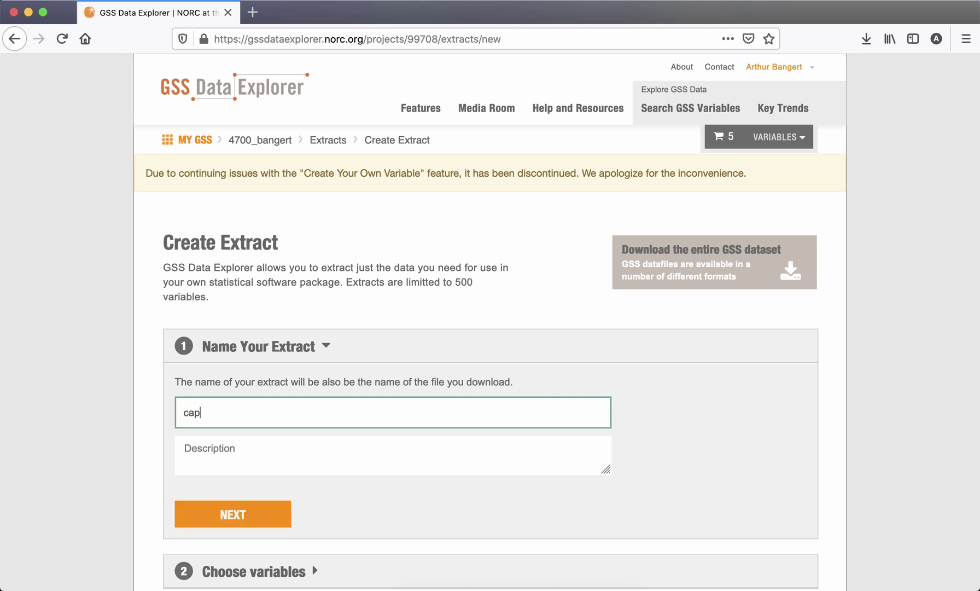
type("ella21")
left_click(252, 440)
type("Assig")
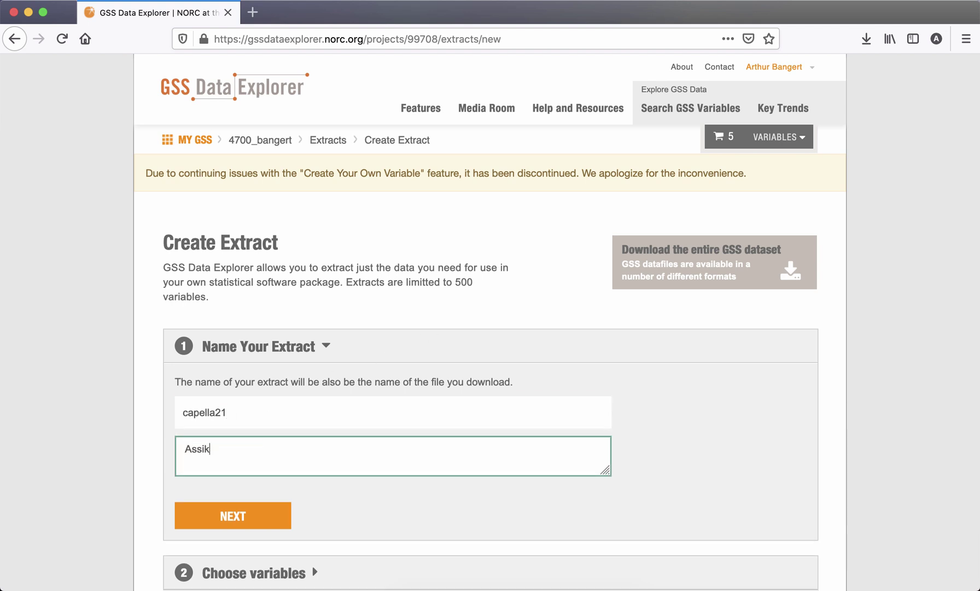
type("n1")
left_click(221, 524)
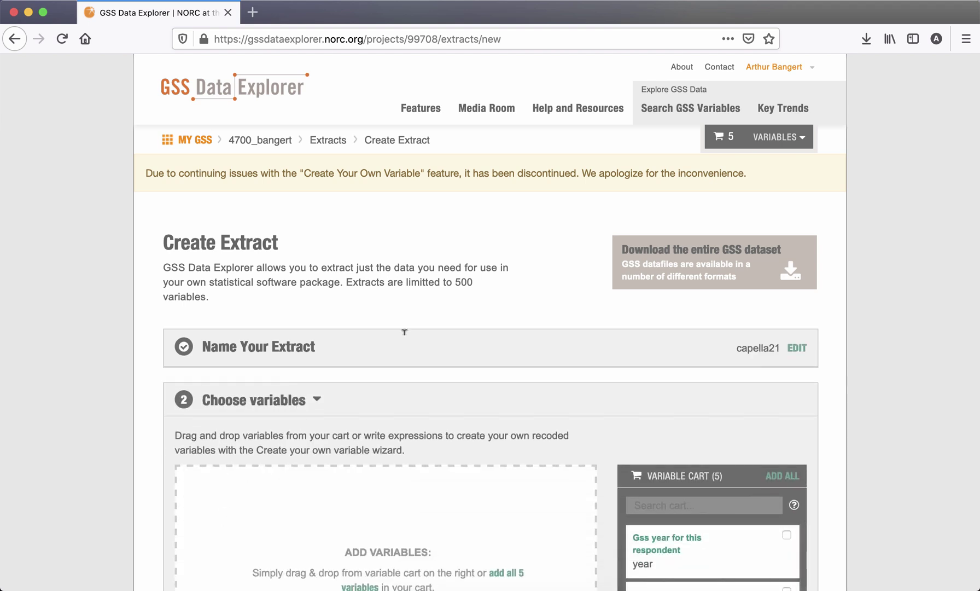
- Drag id, wrkstat and hrs1 from the Variable Cart into the extract's chosen variables
scroll(402, 328, "down", 10)
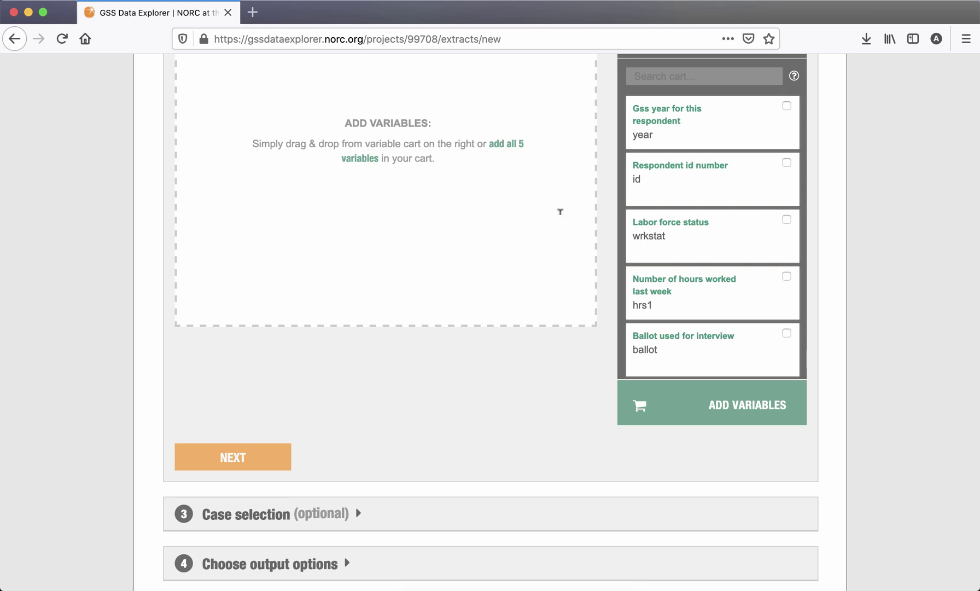
left_click_drag(665, 179, 298, 90)
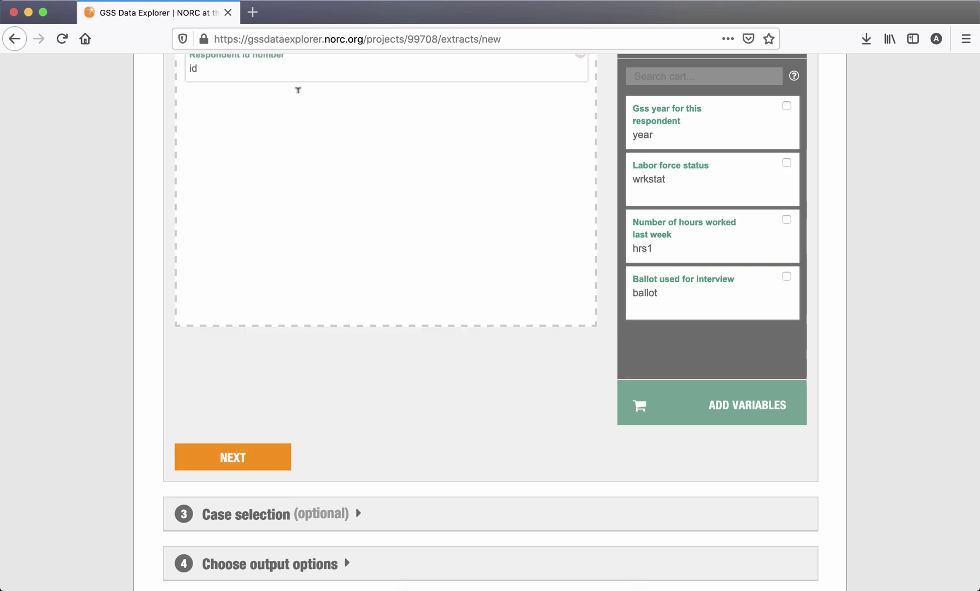
scroll(335, 191, "up", 4)
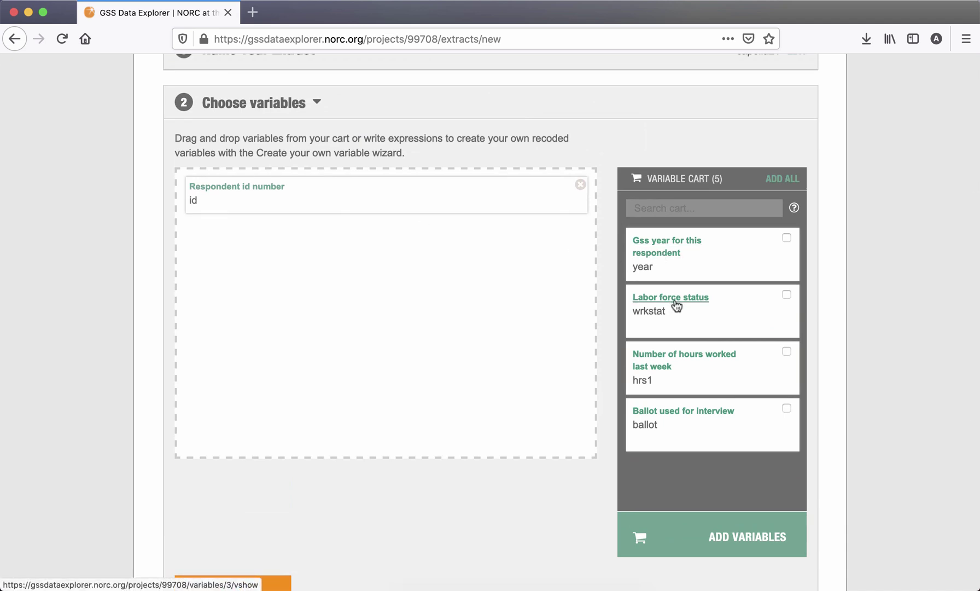
left_click_drag(677, 305, 285, 247)
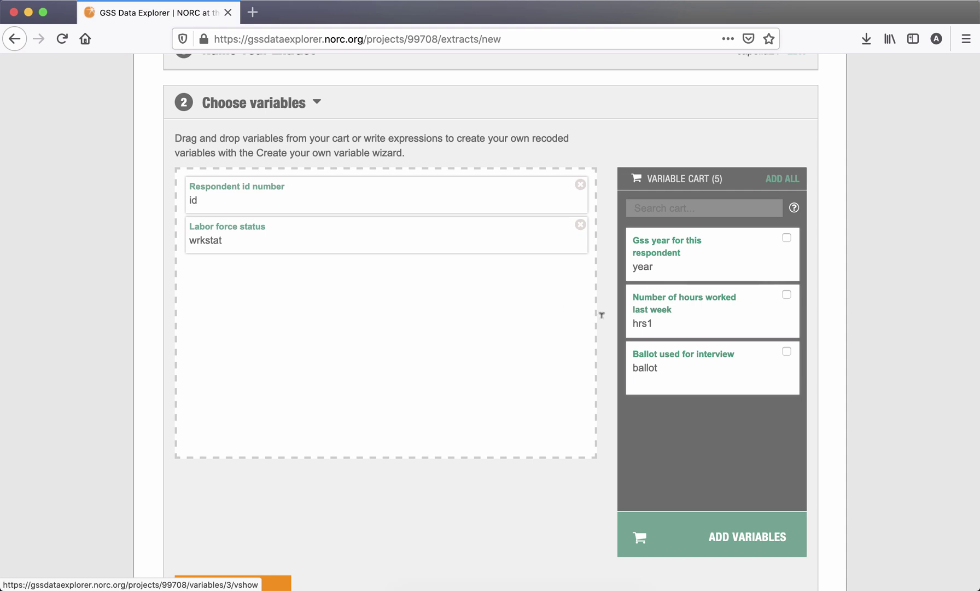
left_click_drag(632, 306, 257, 299)
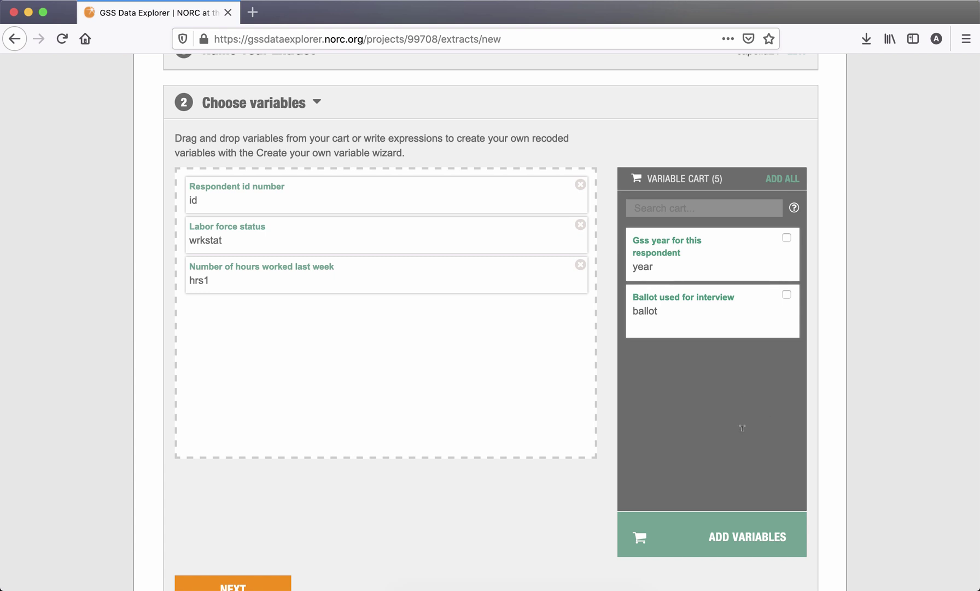
scroll(866, 417, "down", 5)
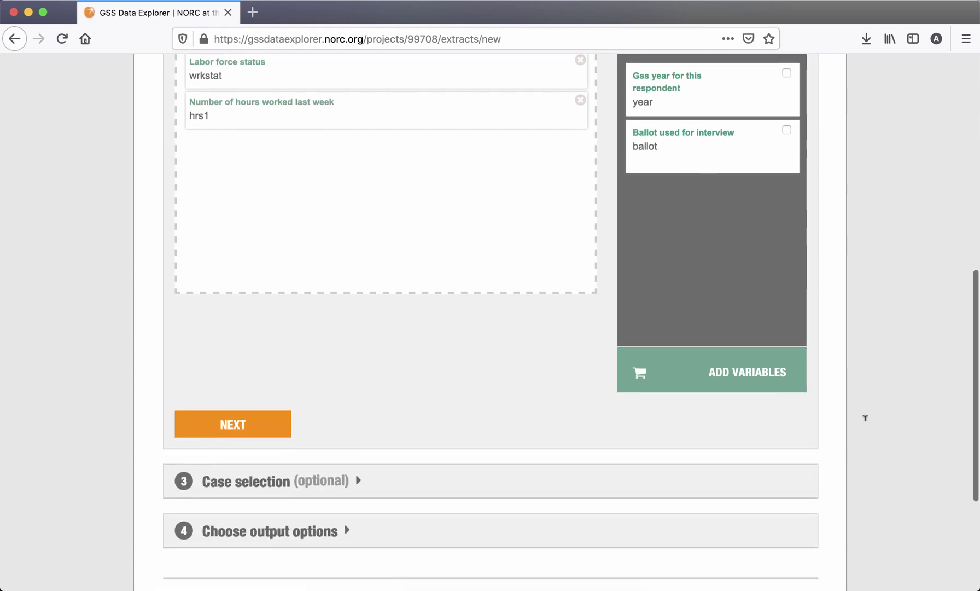
- Advance past case selection and set output options to certain years, ticking only 2008
left_click(246, 310)
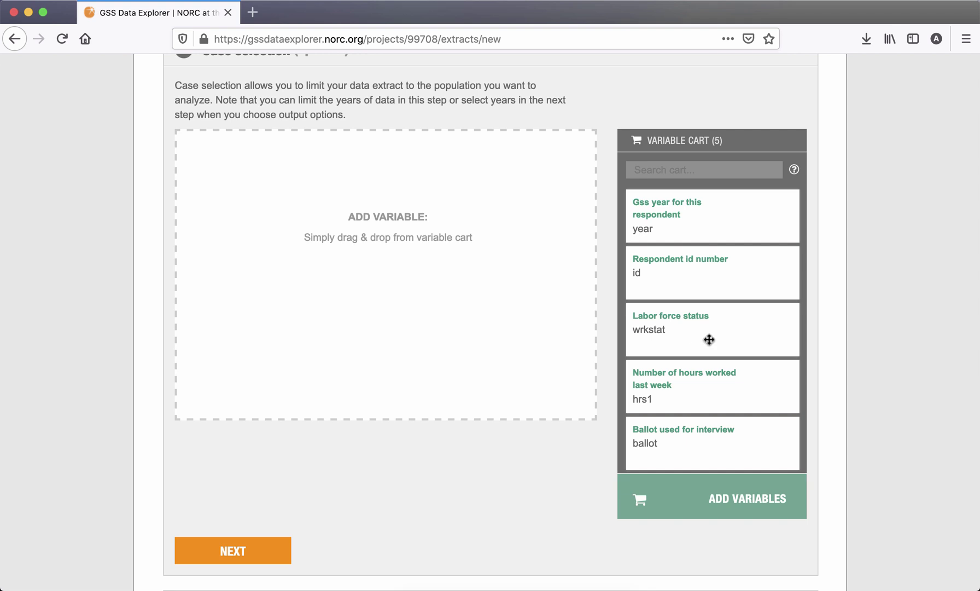
scroll(706, 339, "down", 3)
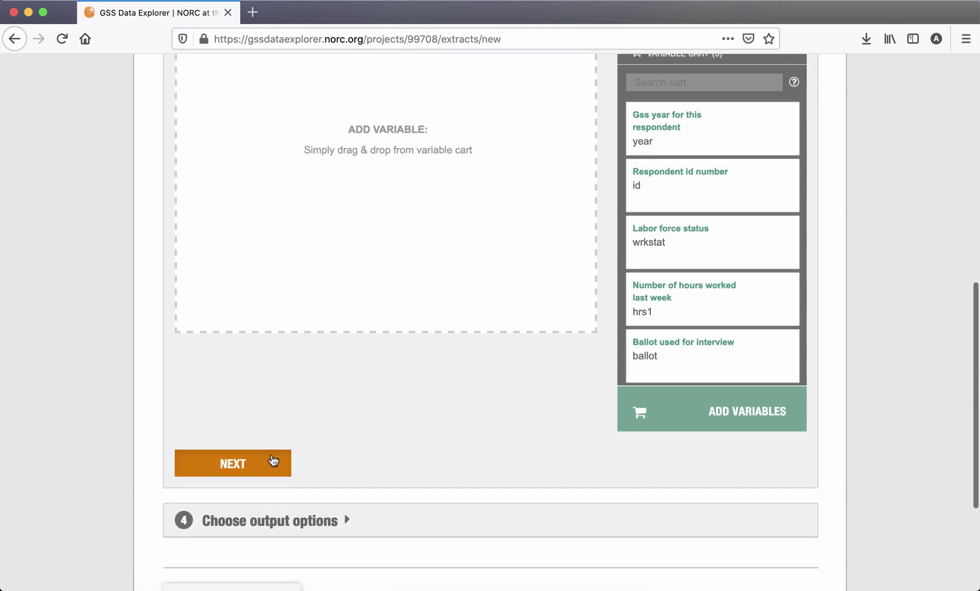
left_click(274, 462)
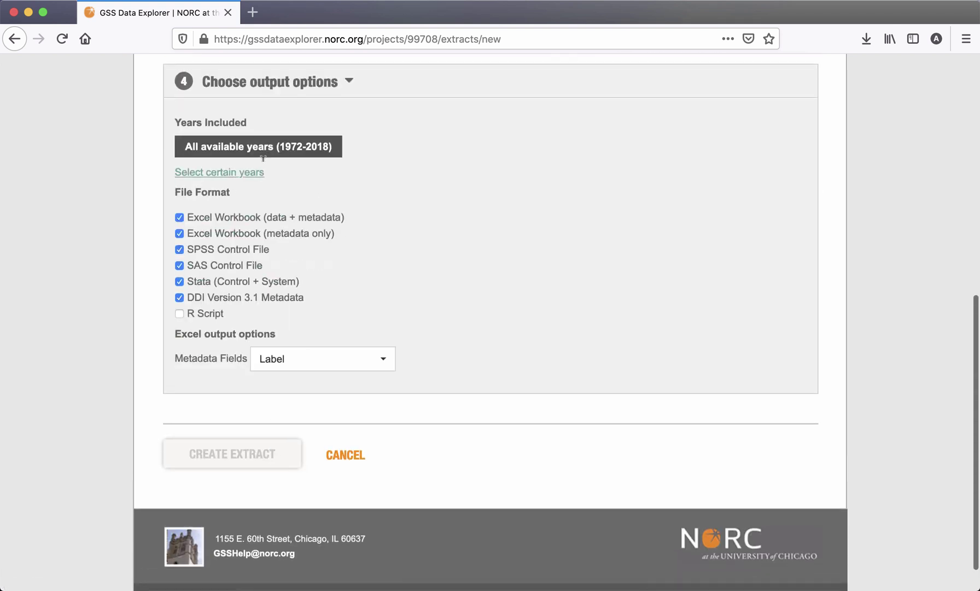
left_click(237, 173)
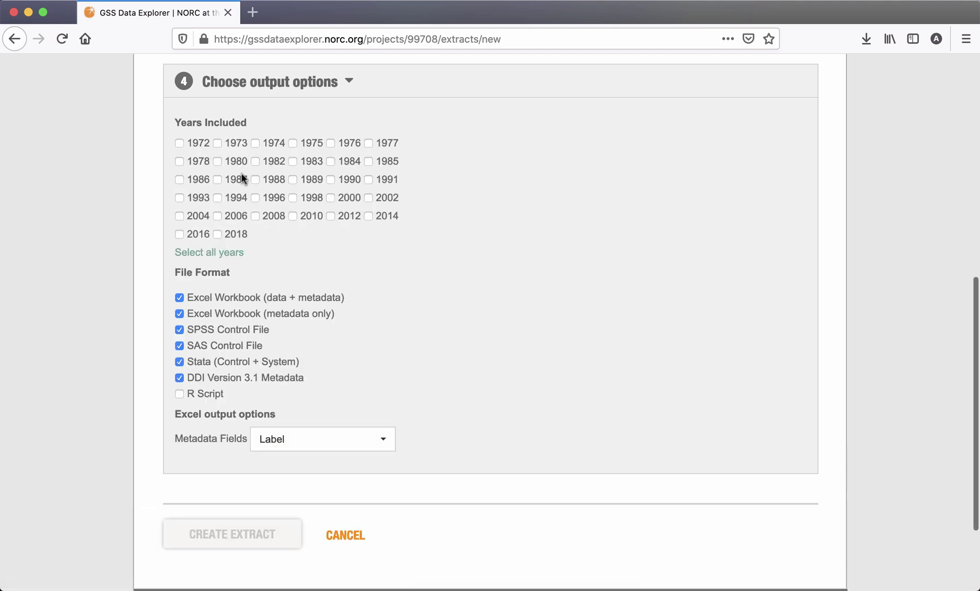
left_click(255, 215)
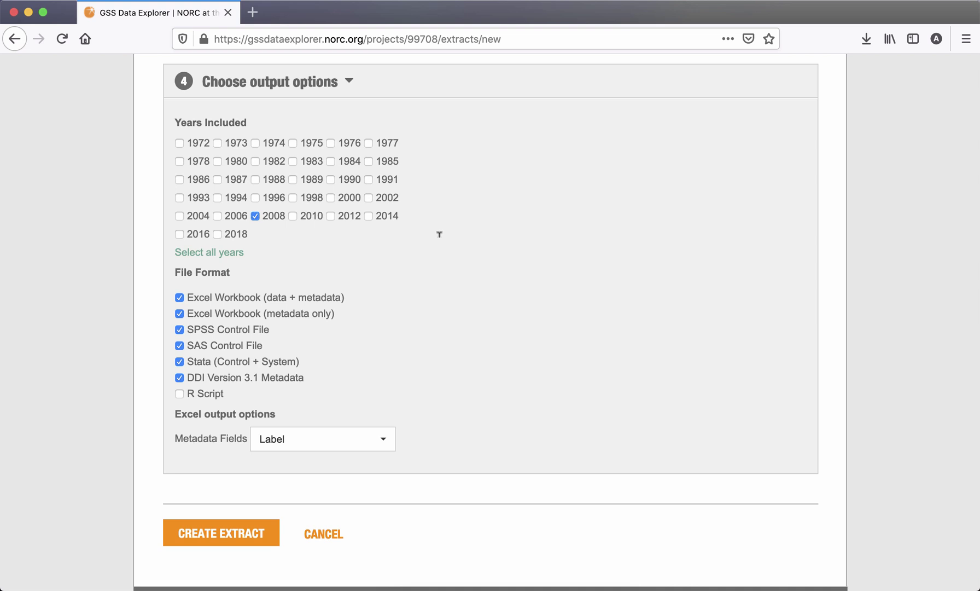
scroll(439, 234, "up", 1)
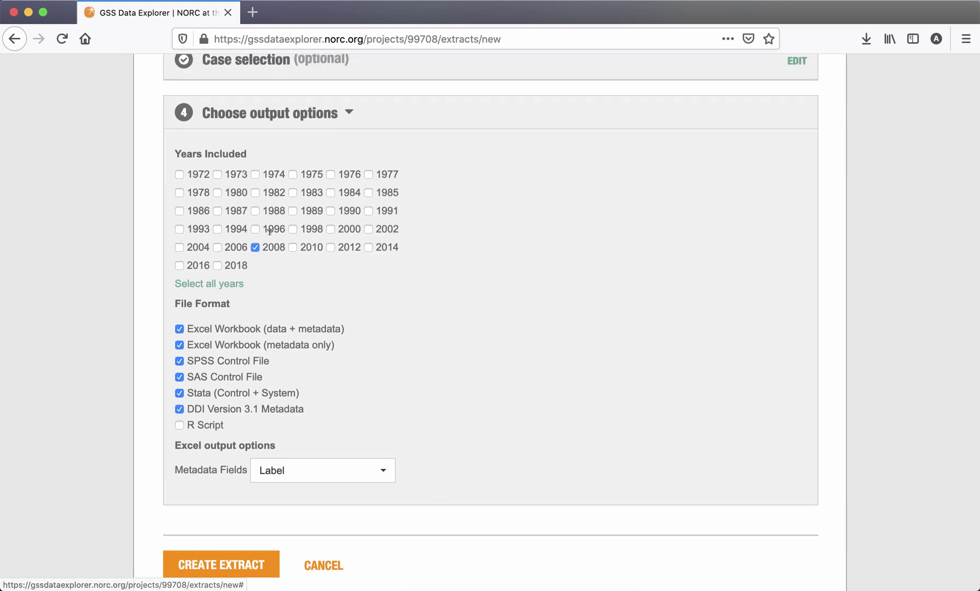
- Create the extract and open the capella21 summary listing ID_, WRKSTAT, HRS1 and year 2008
scroll(315, 265, "down", 3)
left_click(212, 482)
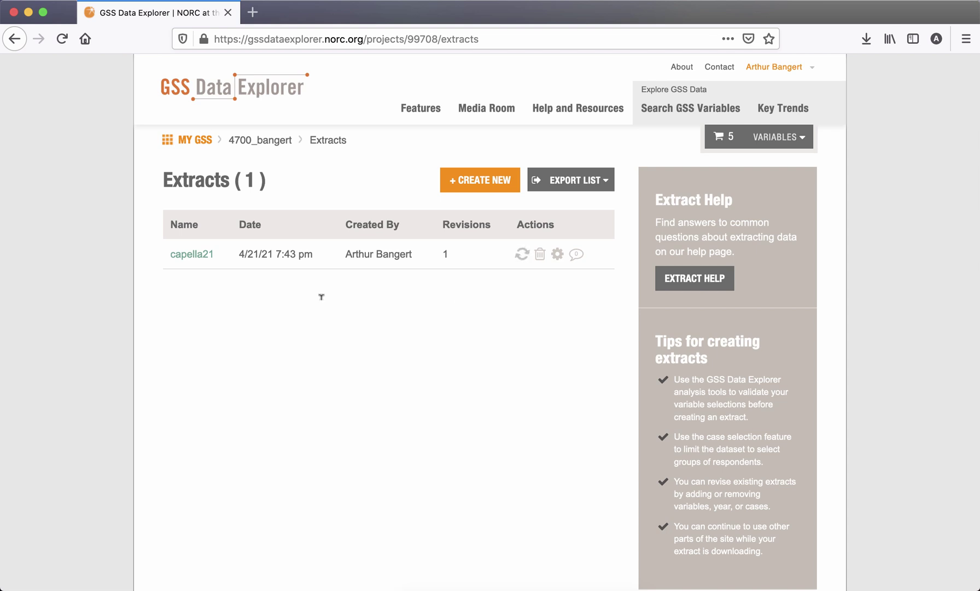
left_click(192, 254)
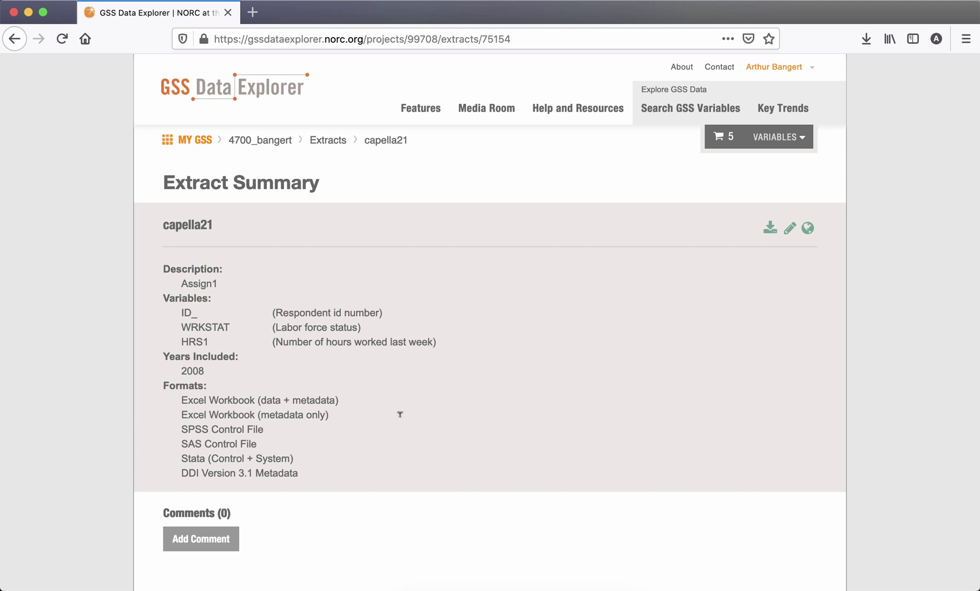
- Download the extract, saving capella21.tar.gz to disk, then move the browser window aside
left_click(769, 230)
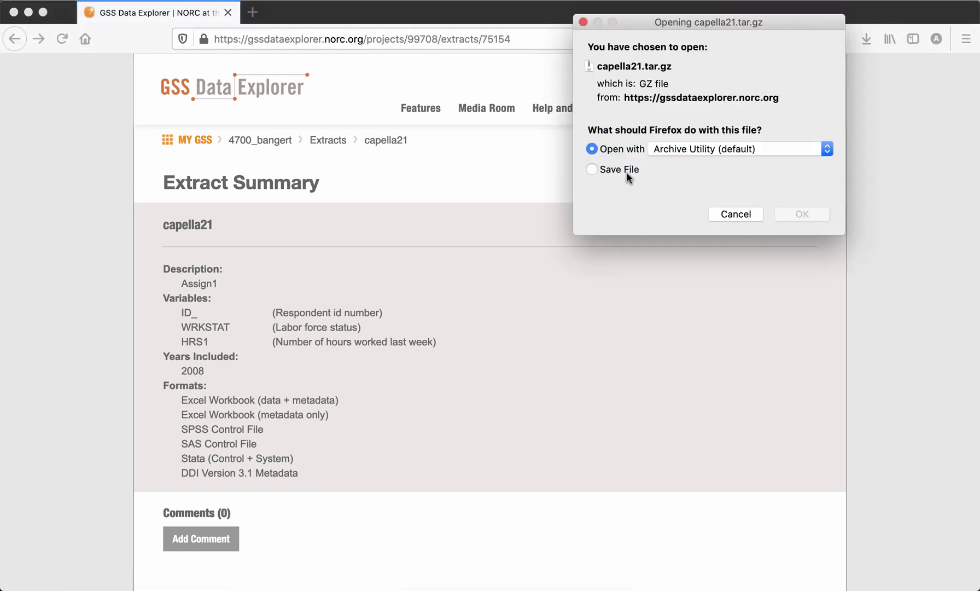
left_click(593, 169)
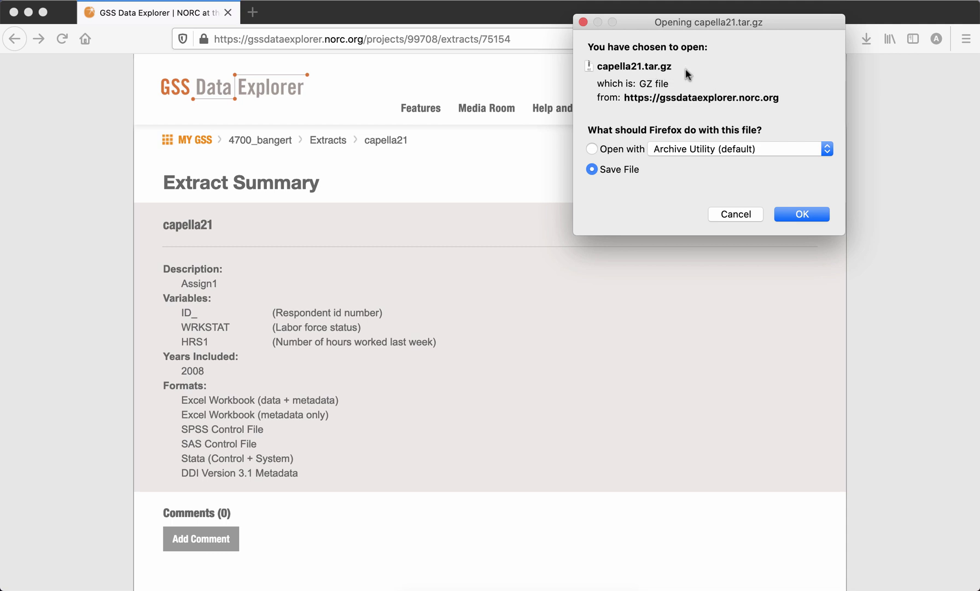
left_click(786, 215)
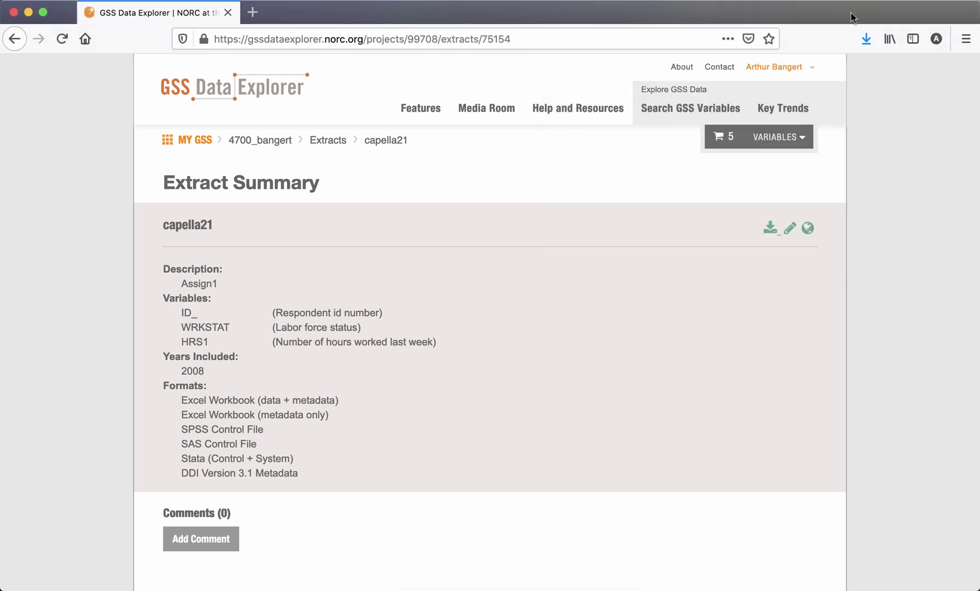
left_click_drag(851, 17, 713, 20)
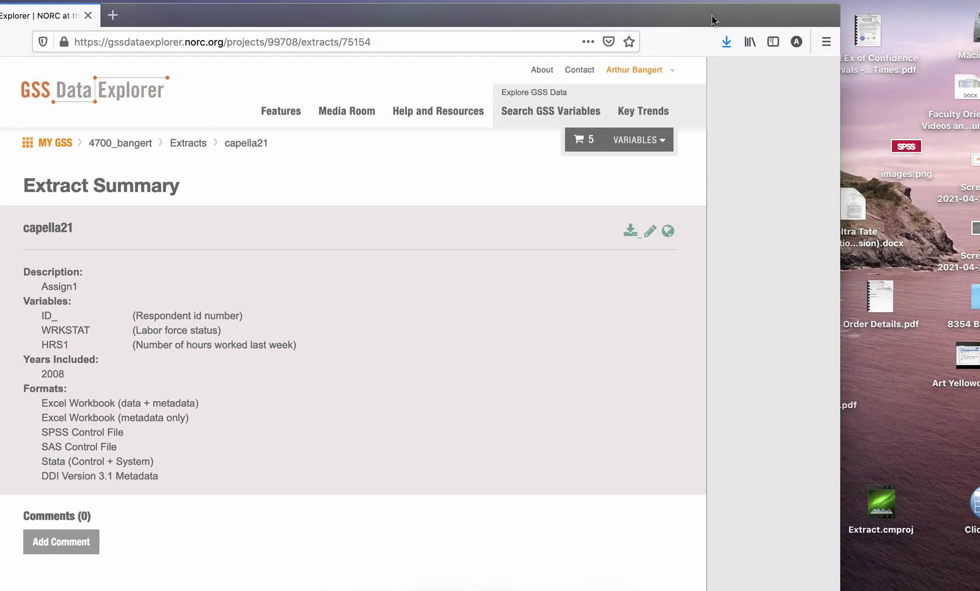
- Unpack the downloaded capella21.tar.gz into a capella21 folder in Downloads
left_click(726, 42)
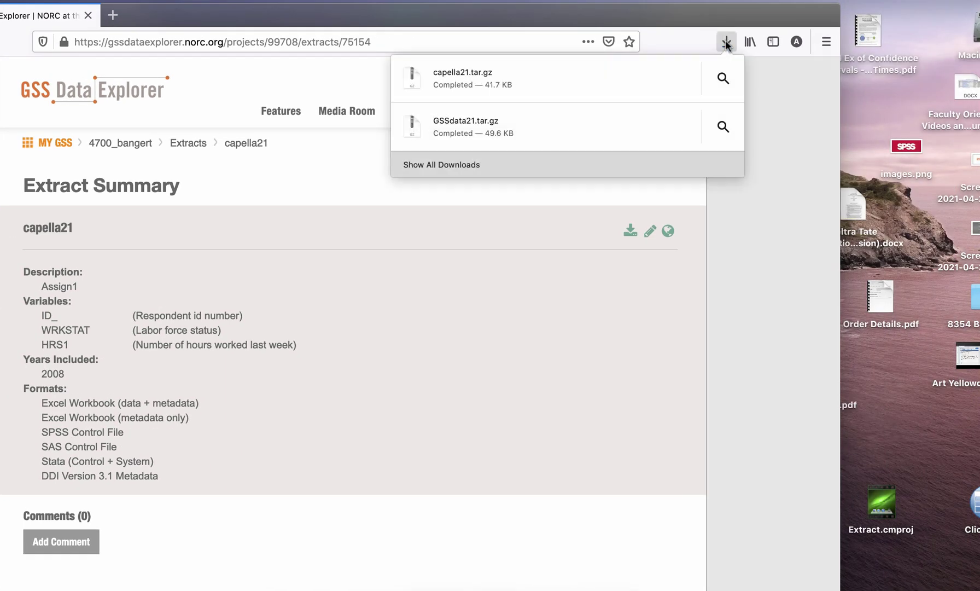
left_click(467, 80)
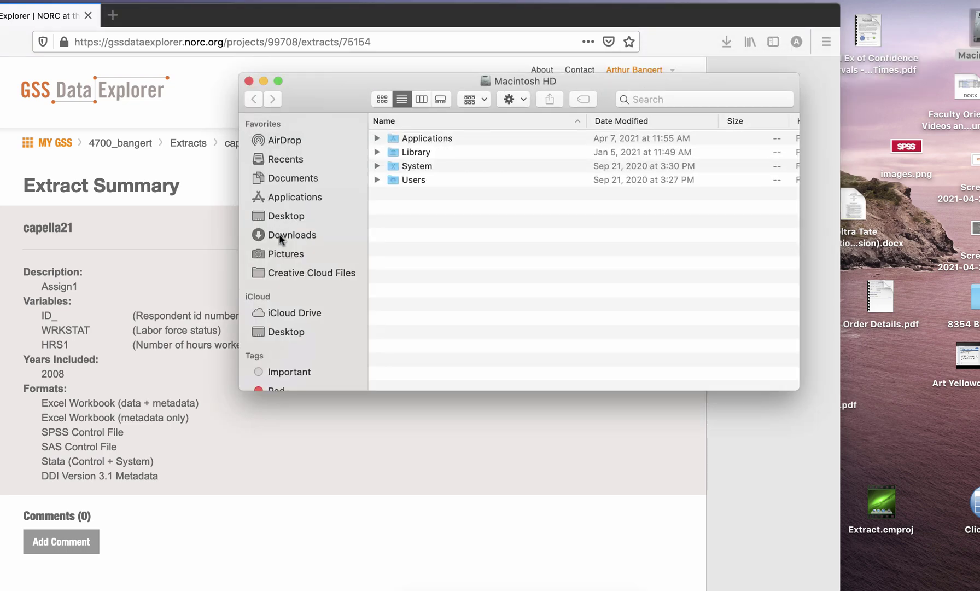
left_click(281, 235)
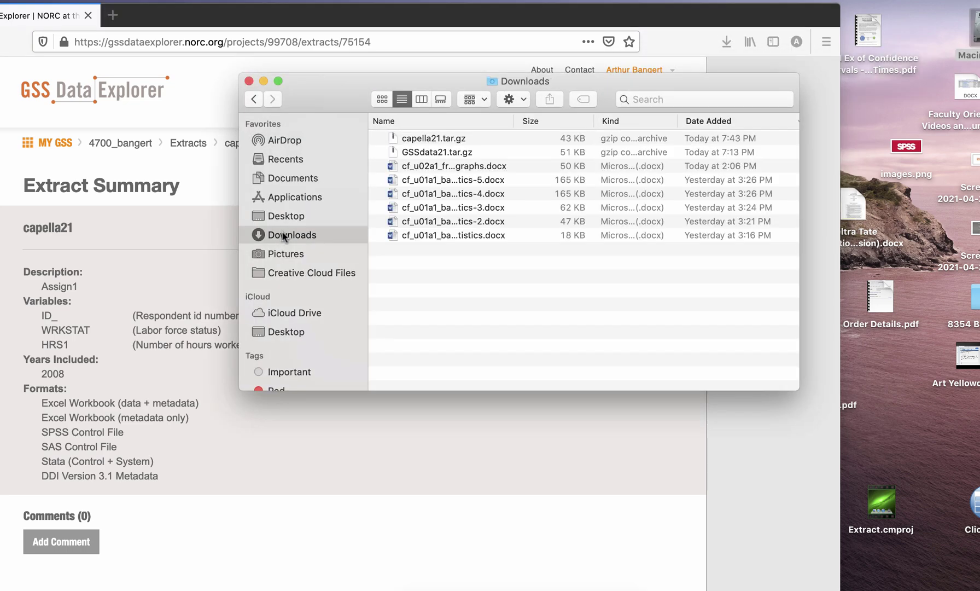
double_click(425, 137)
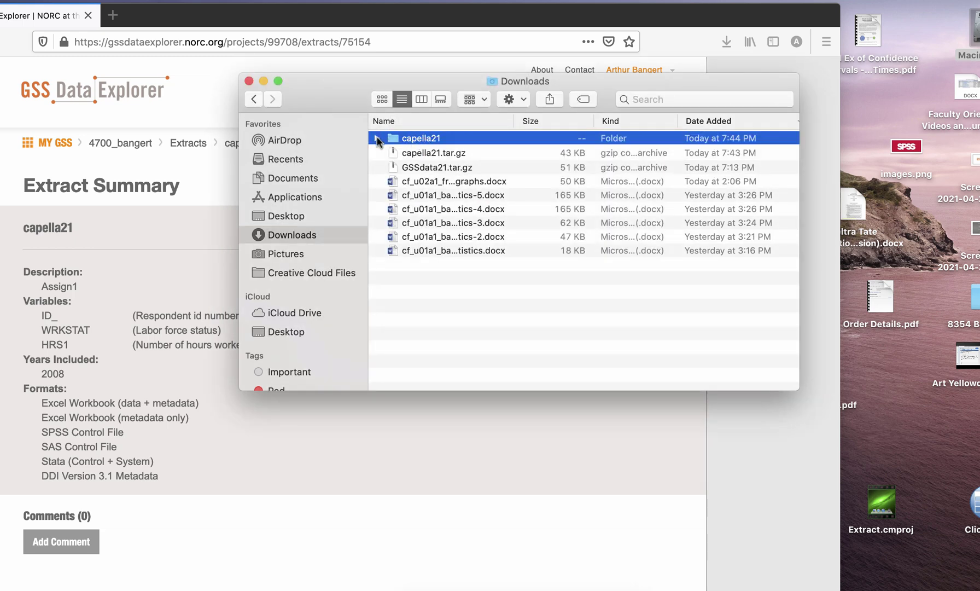
left_click(377, 138)
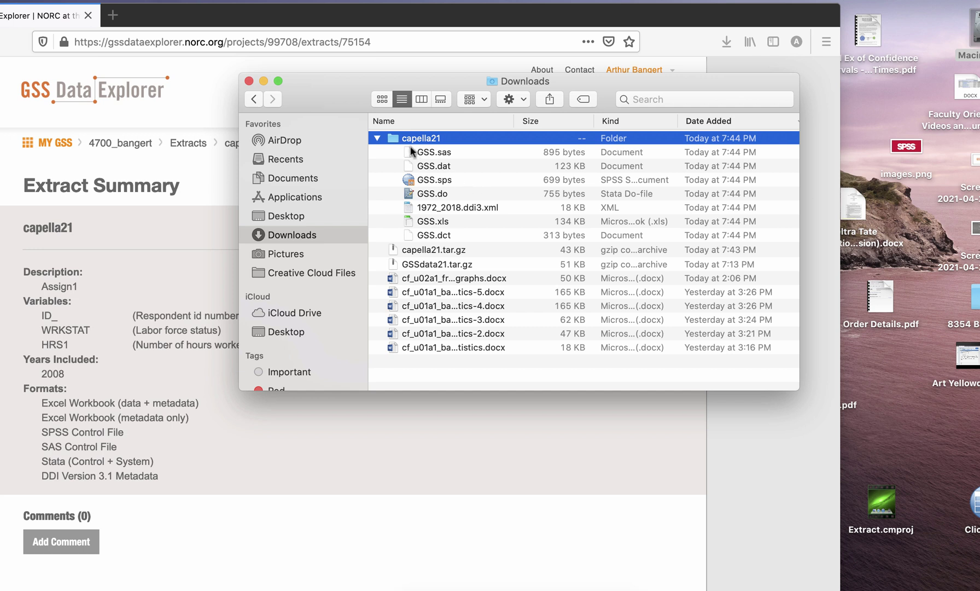
- Move the capella21 folder to the Desktop, open it, and select GSS.xls
left_click(377, 139)
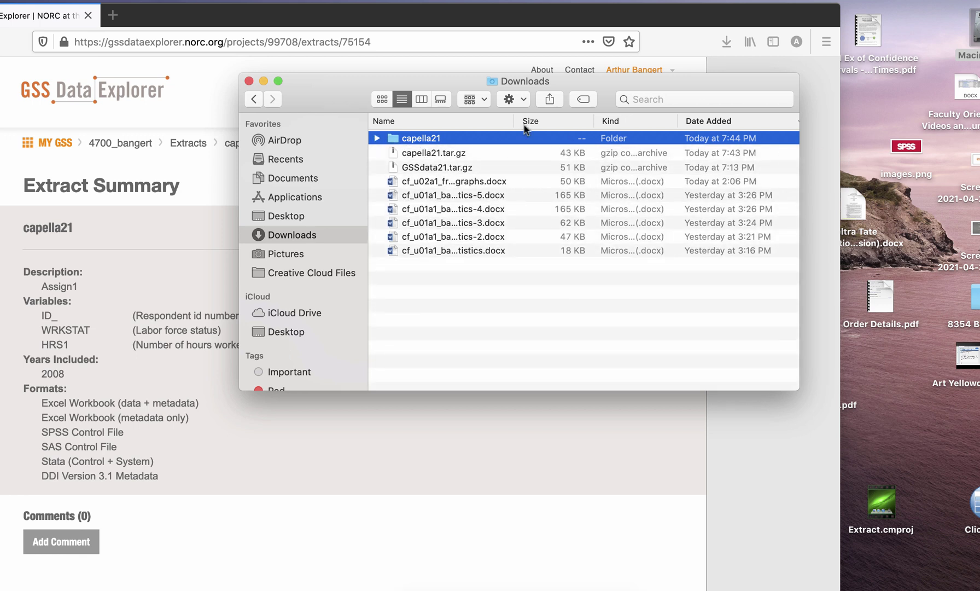
left_click_drag(399, 138, 874, 101)
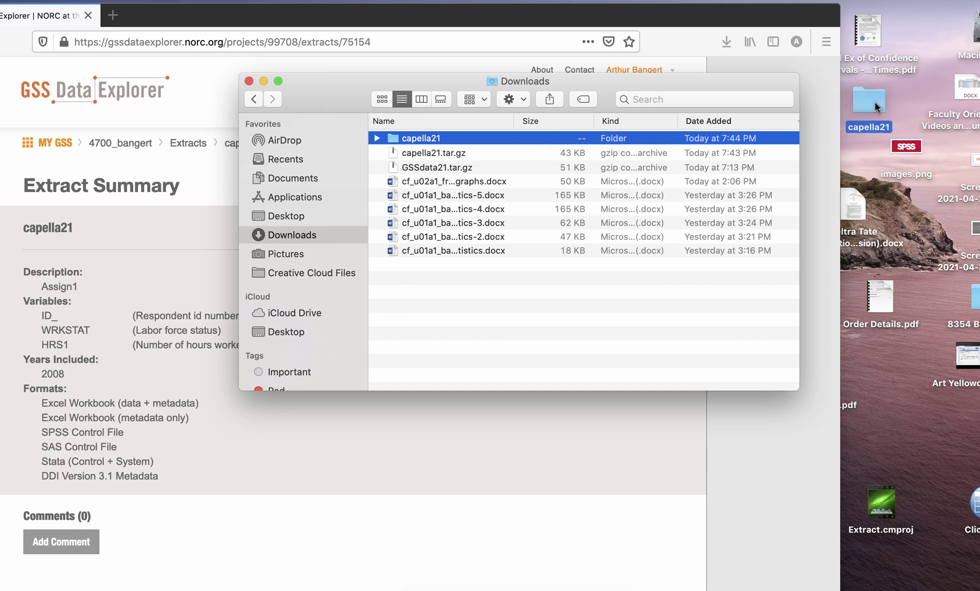
left_click(248, 81)
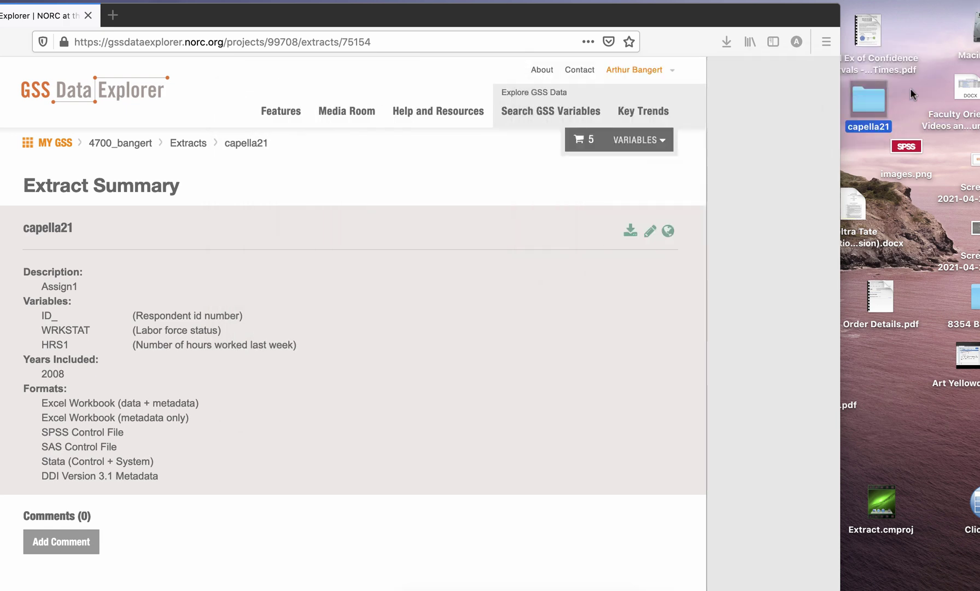
double_click(877, 101)
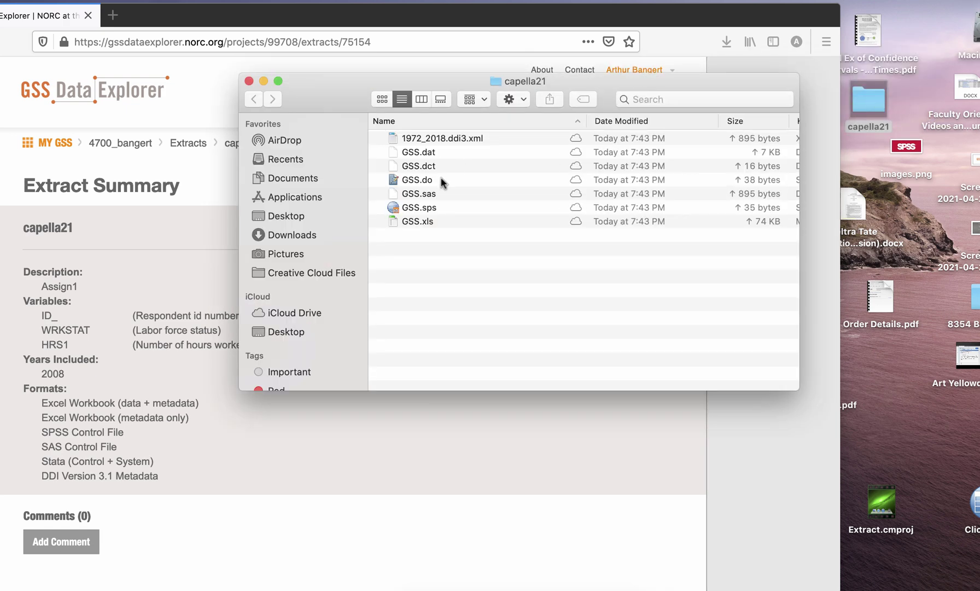
left_click(418, 219)
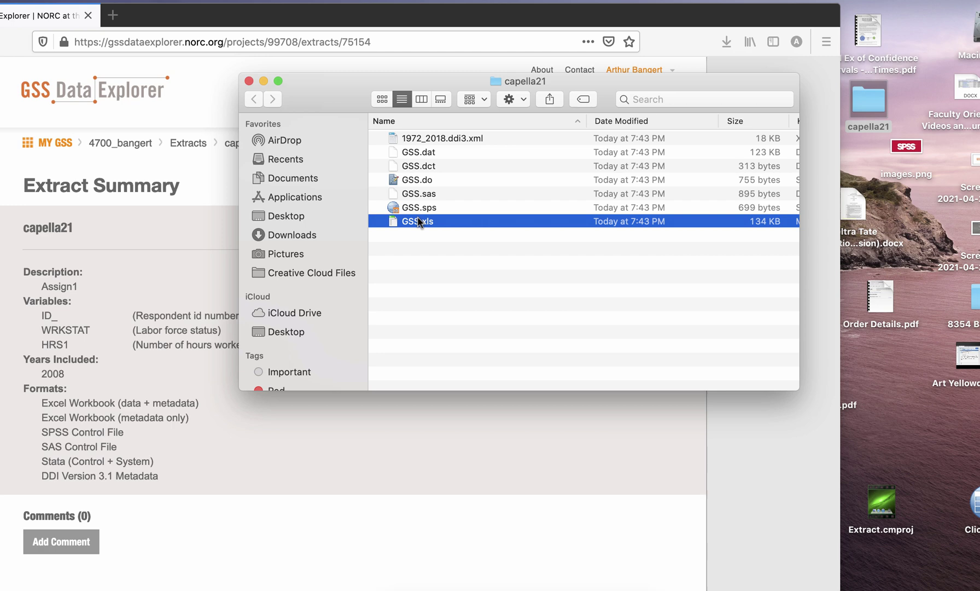
- Open GSS.xls in Excel and enlarge its window to show more data rows
double_click(418, 221)
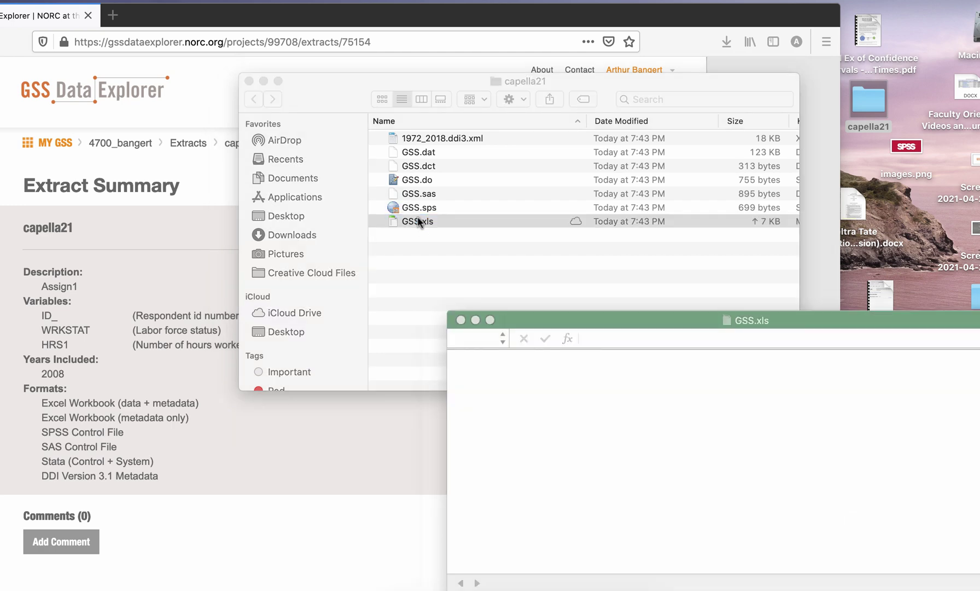
left_click_drag(640, 316, 381, 47)
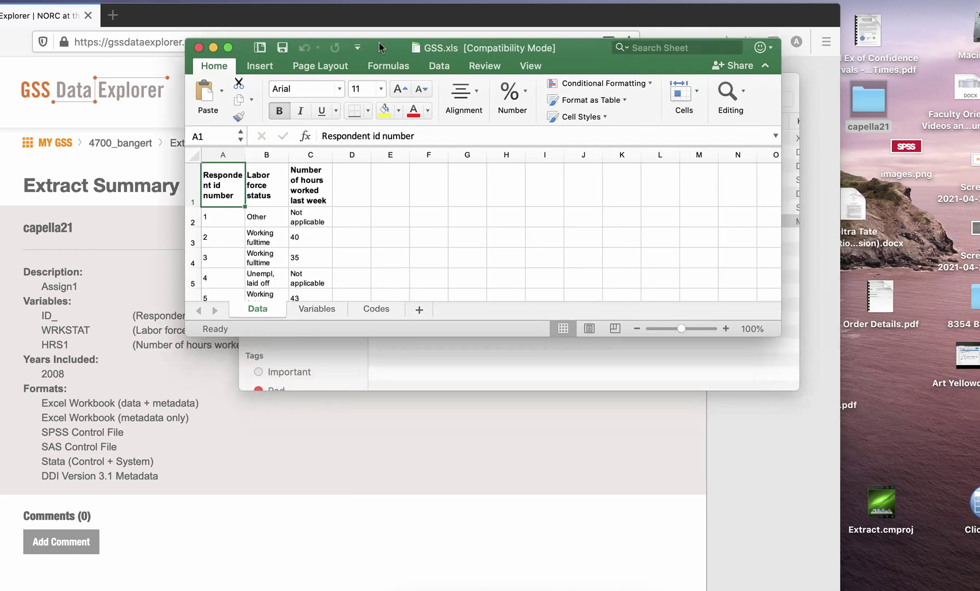
left_click_drag(435, 336, 449, 556)
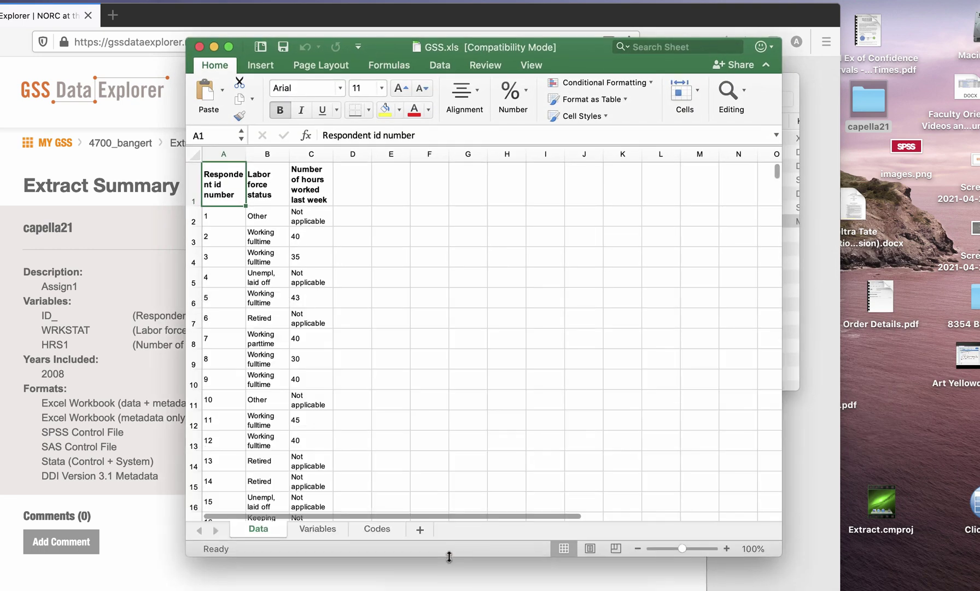
- Widen columns C, B and A so their headings and labels fit
left_click_drag(334, 153, 371, 153)
left_click_drag(290, 153, 308, 153)
left_click_drag(246, 154, 264, 152)
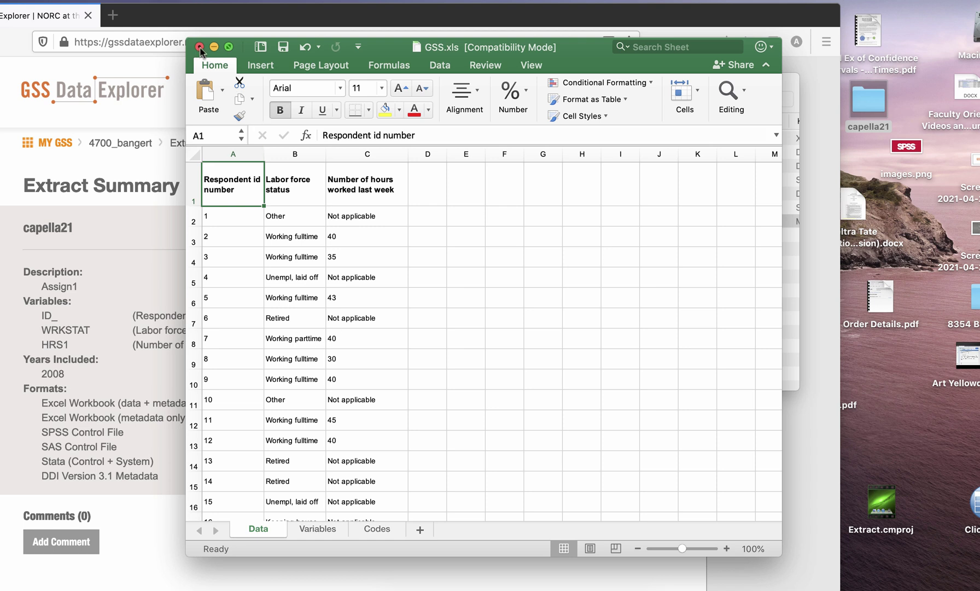
- Save the workbook as 'Assignment GSS datafile' in capella21, then close Excel and the folder window
left_click(82, 1)
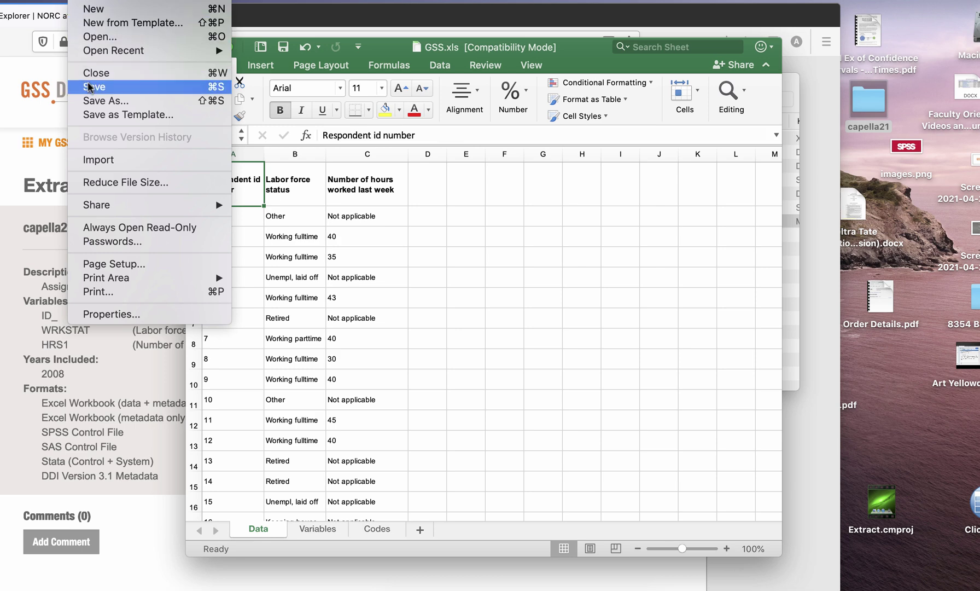
left_click(92, 101)
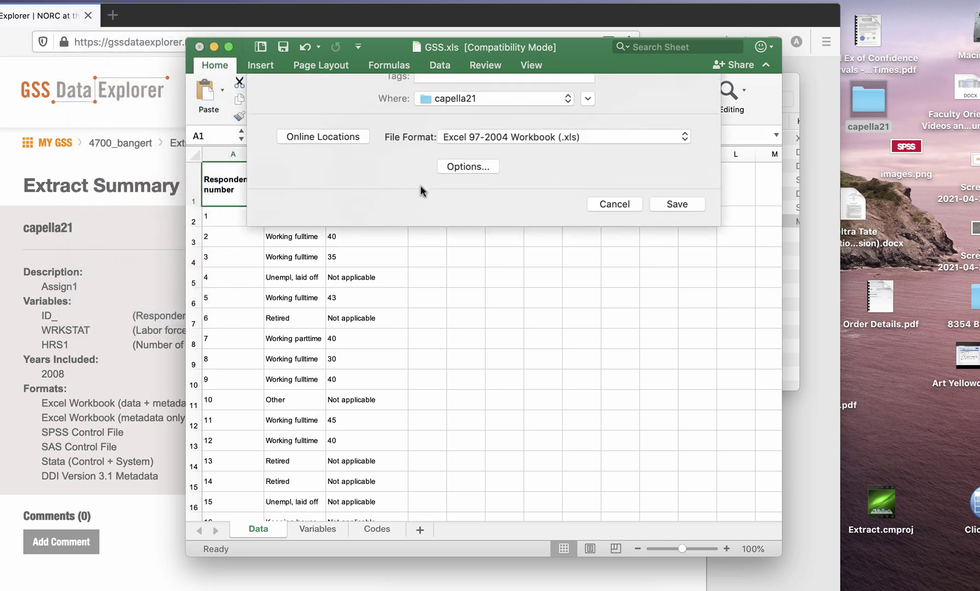
type("Assi")
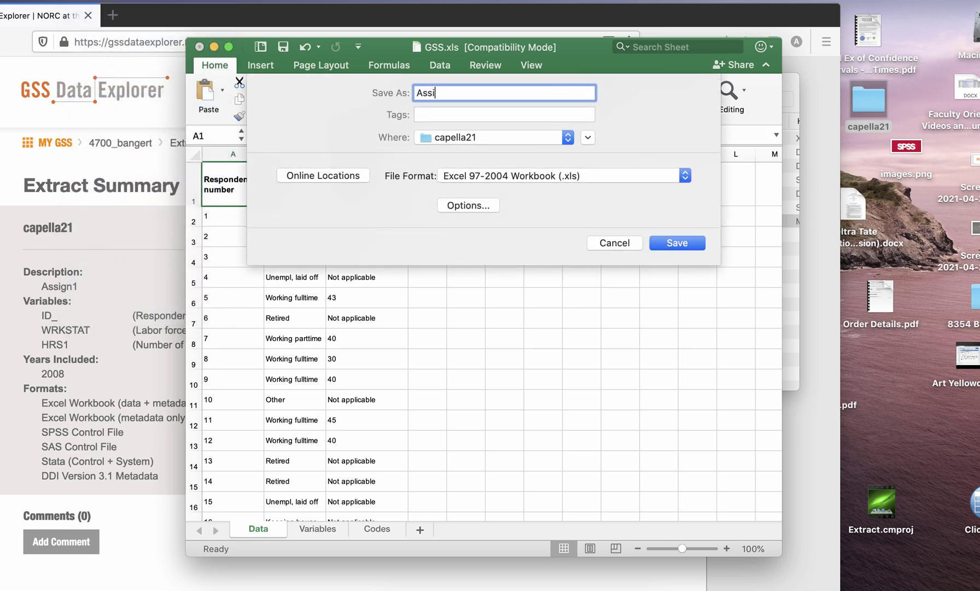
type("gnment")
key("BackSpace")
type("GSS datafile")
left_click(677, 243)
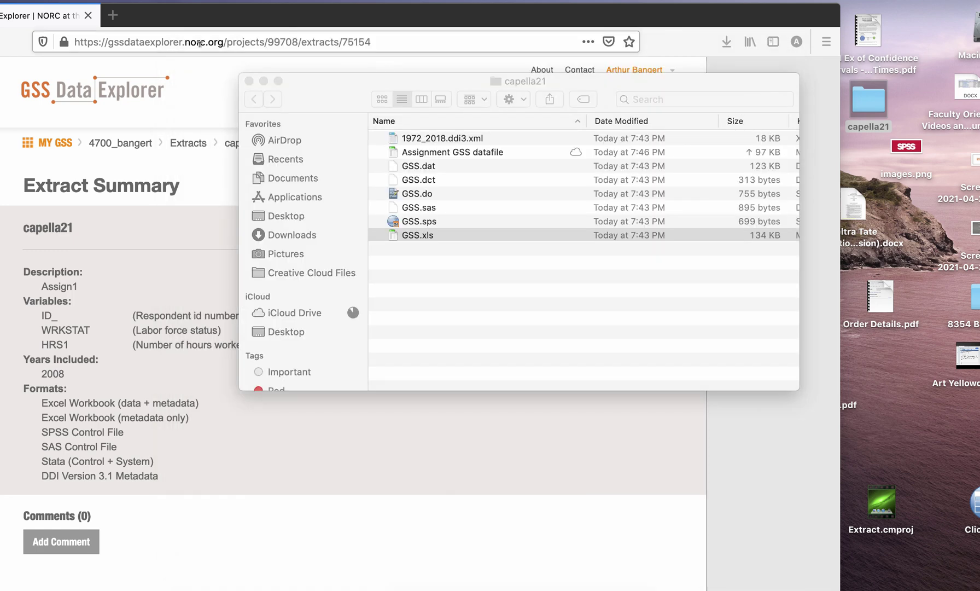
left_click(199, 46)
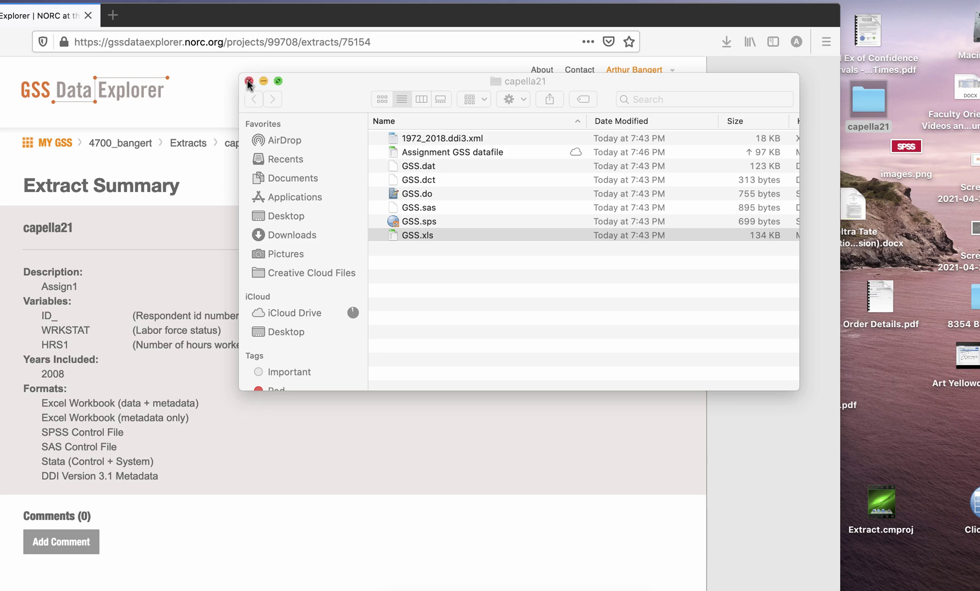
left_click(249, 81)
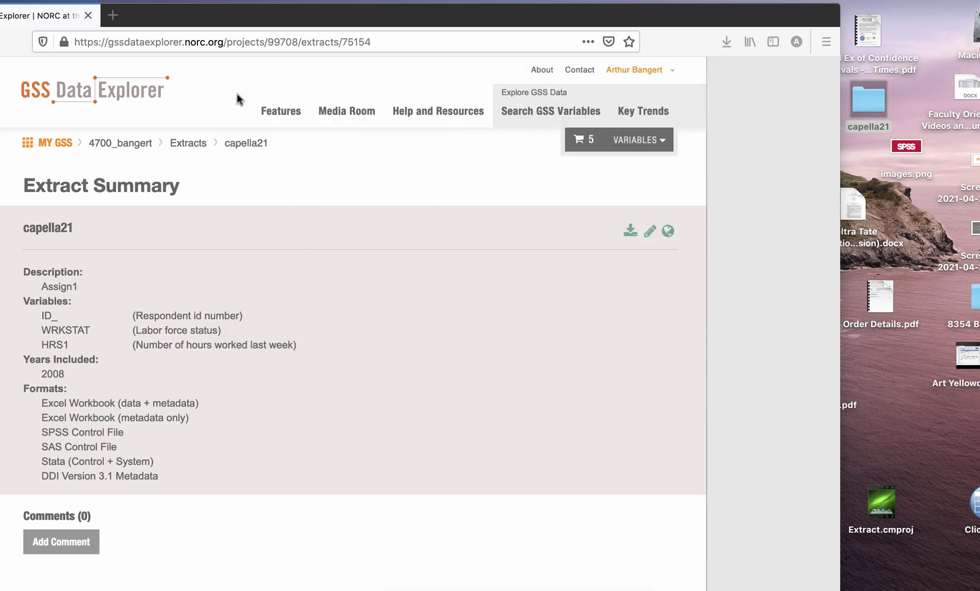
- Go to the MyGSS projects page and log out of GSS Data Explorer
left_click_drag(216, 15, 251, 15)
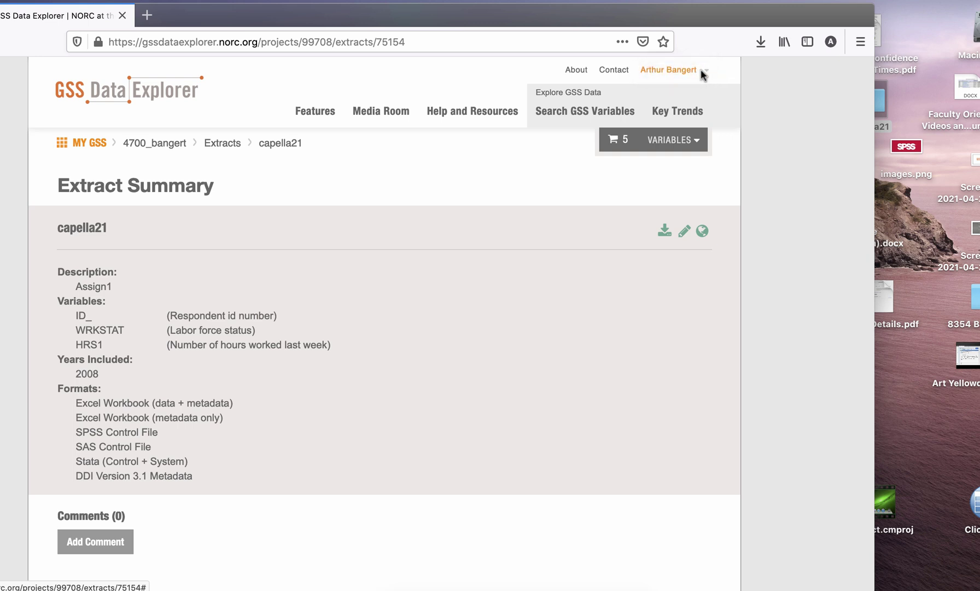
mouse_move(706, 74)
left_click(692, 96)
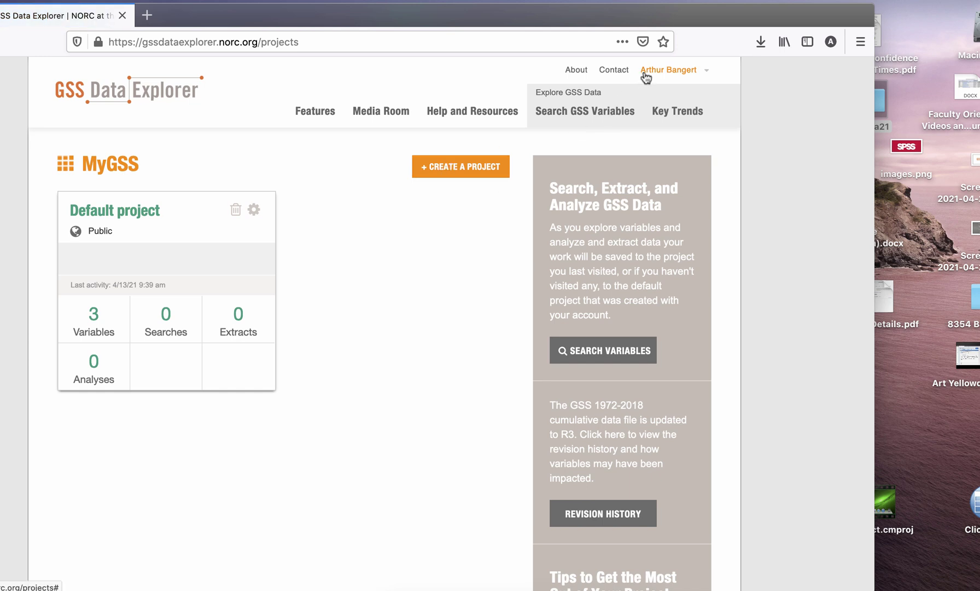
mouse_move(647, 77)
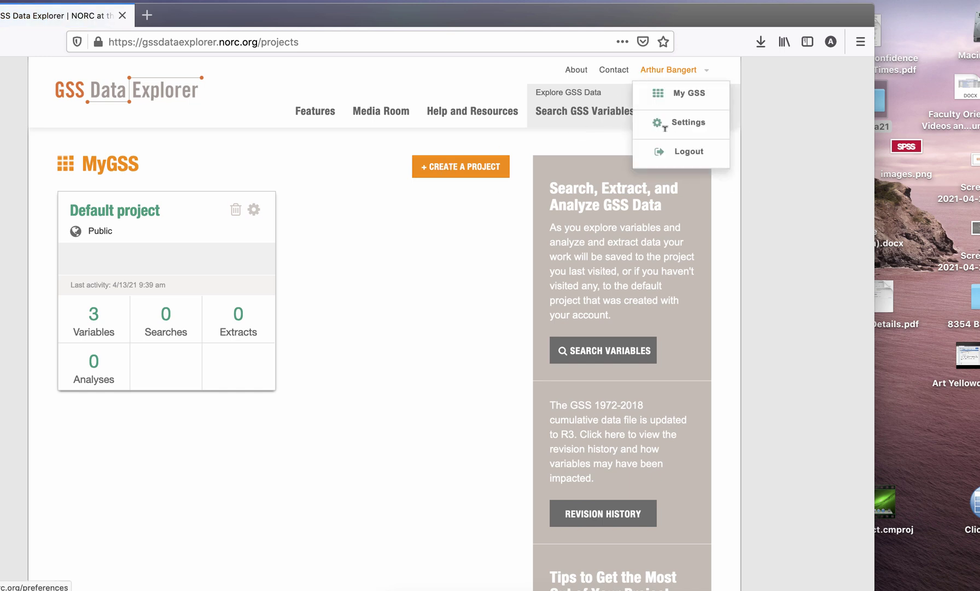
left_click(666, 151)
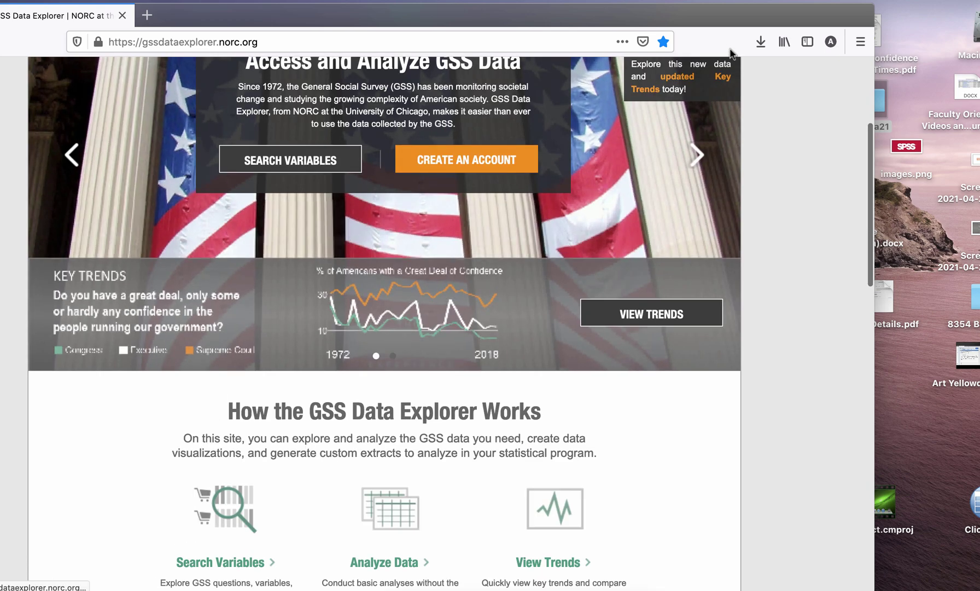
- Sign back in with the account username and password
scroll(679, 137, "up", 4)
left_click(695, 70)
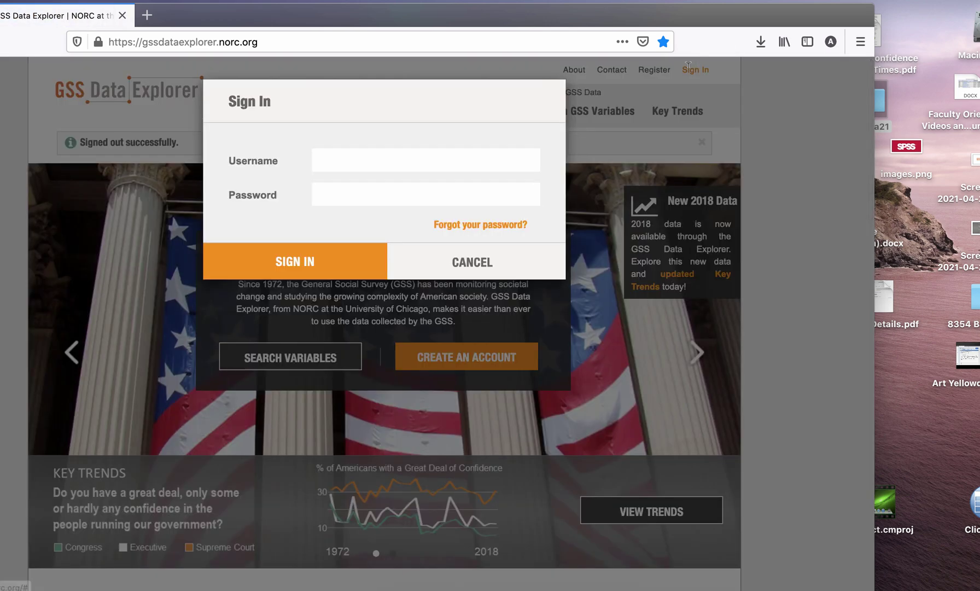
left_click(437, 160)
type("abangert")
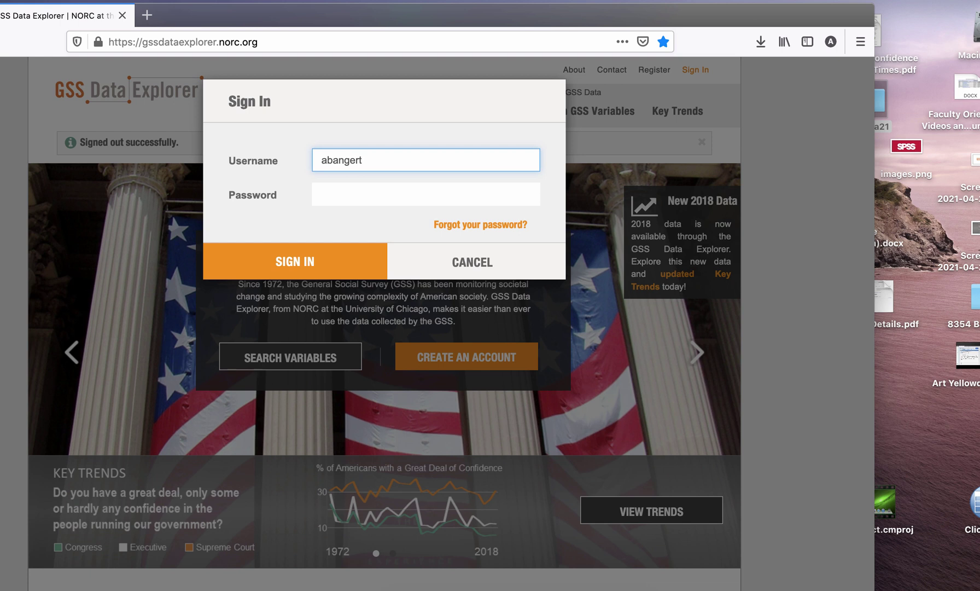
left_click(392, 195)
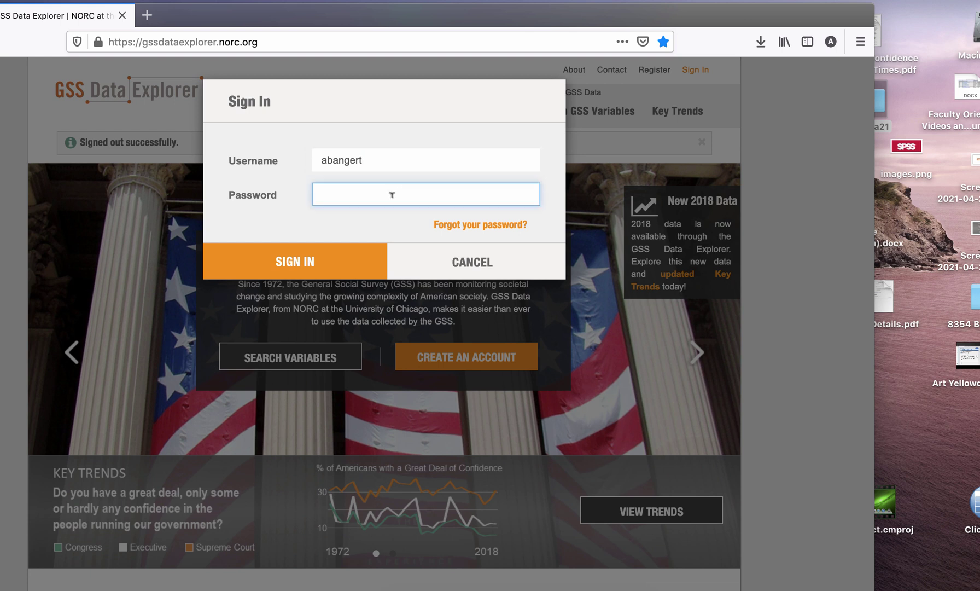
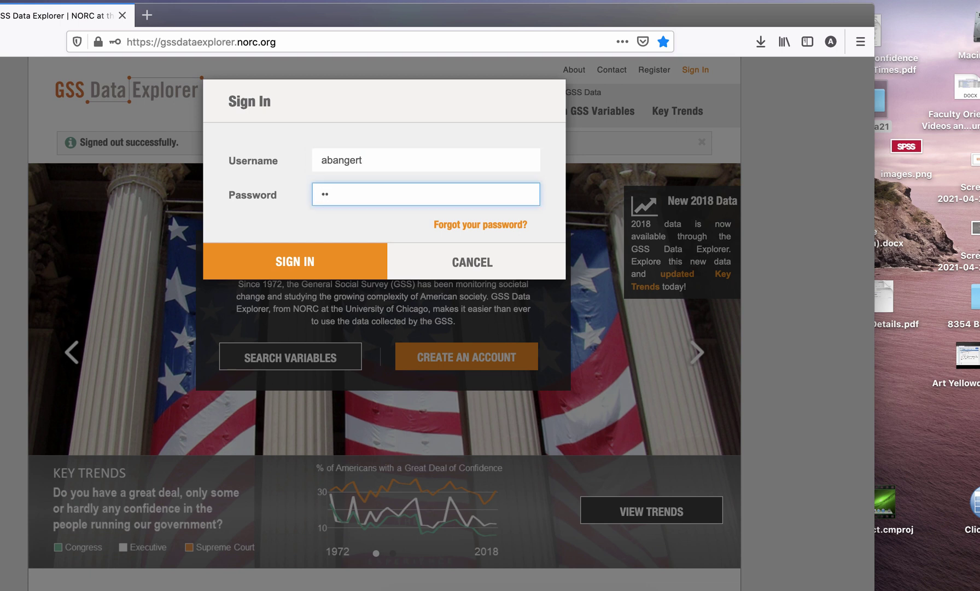
left_click(340, 274)
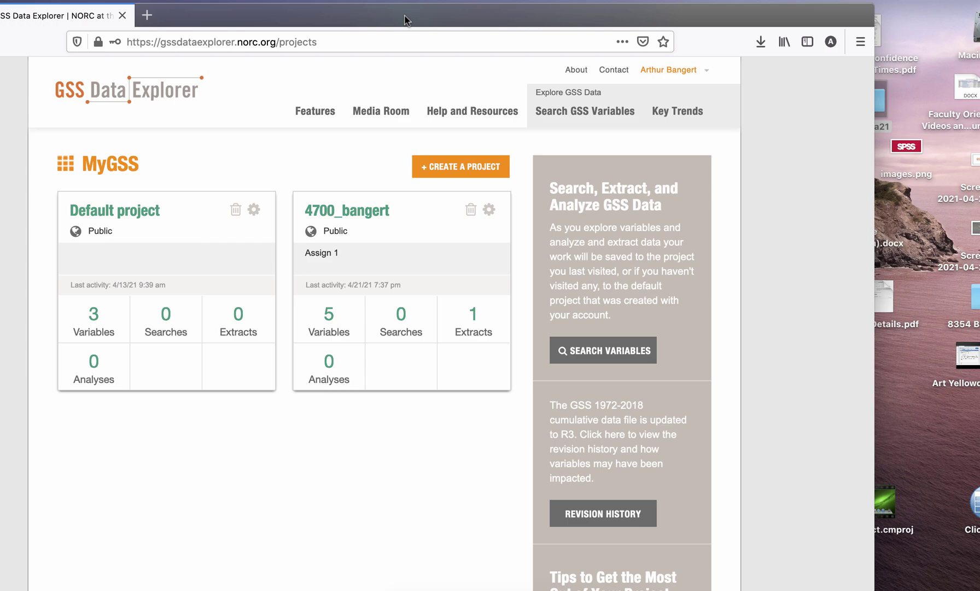
left_click(711, 3)
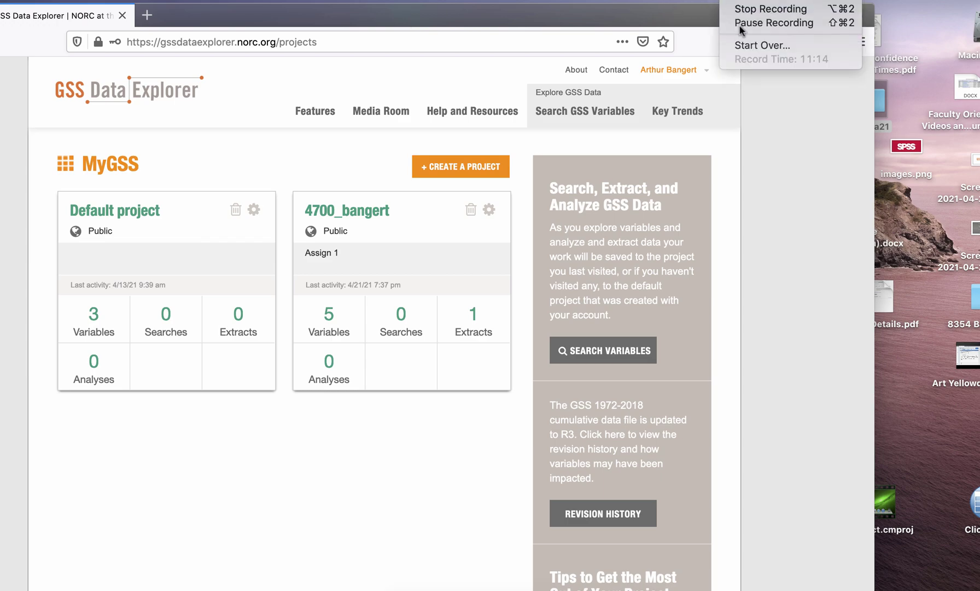